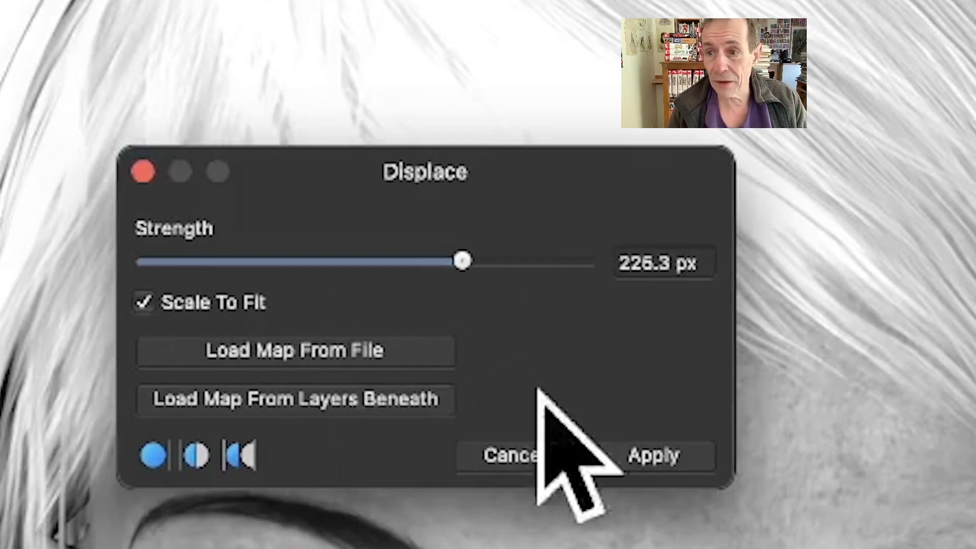
# - Displace the portrait using Poser12.jpg as the map file, at a strength of 404.7 px
pyautogui.click(341, 340)
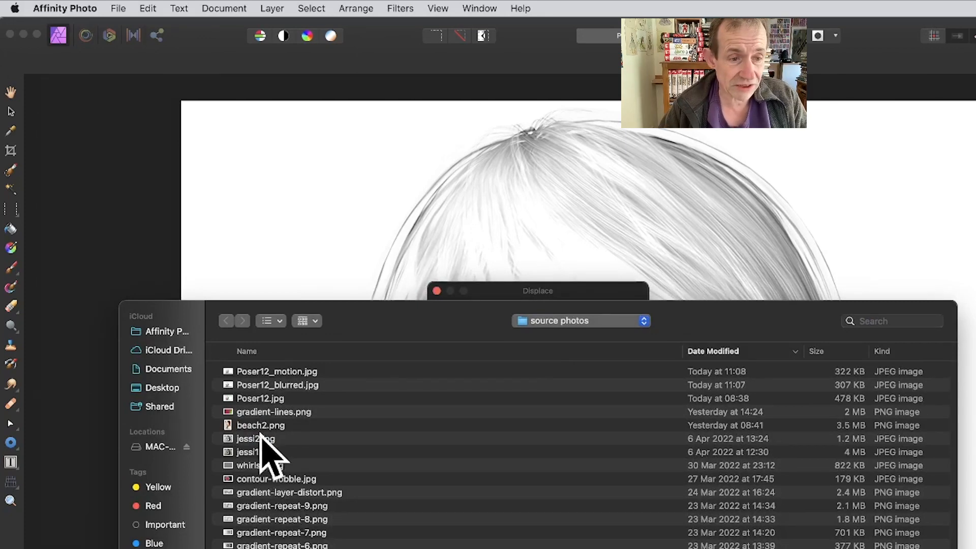
pyautogui.click(270, 399)
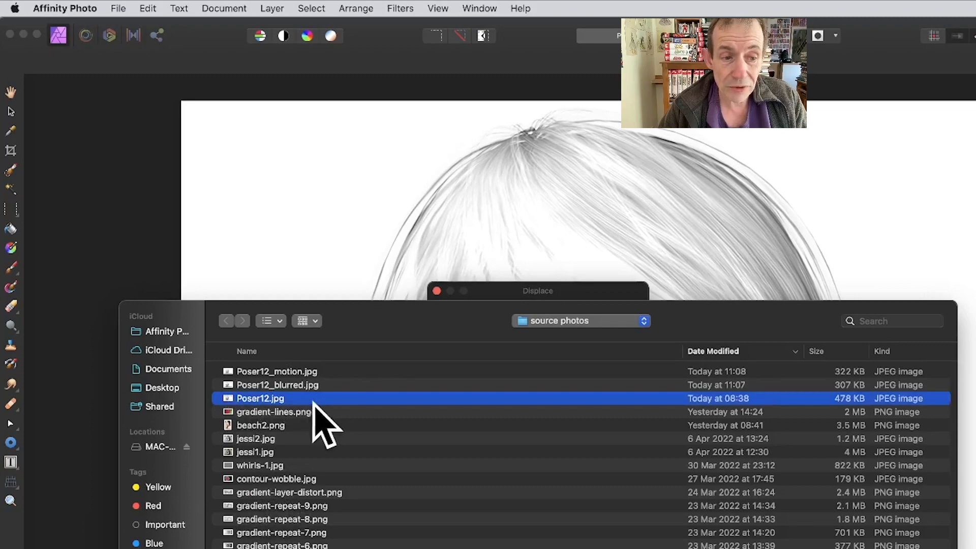
pyautogui.press('Return')
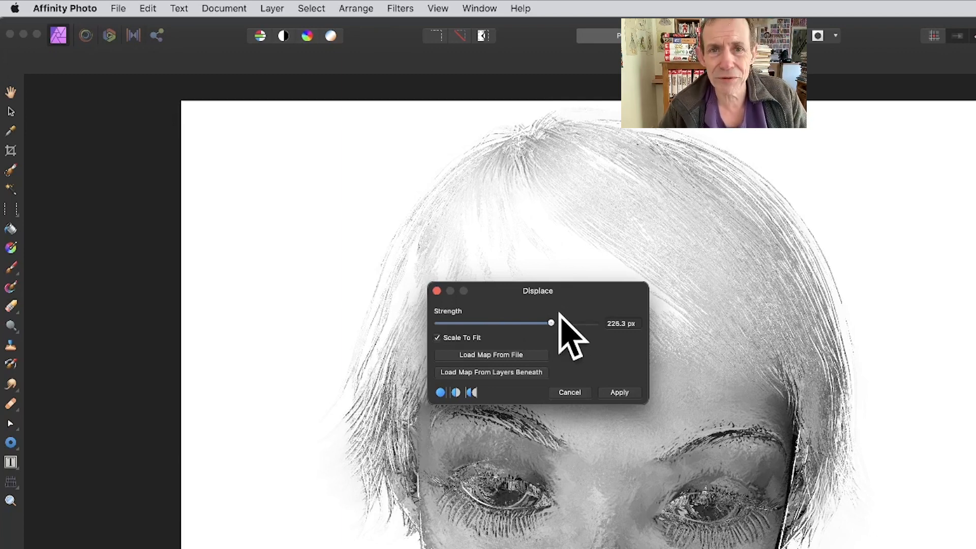
pyautogui.moveTo(555, 321); pyautogui.dragTo(636, 318)
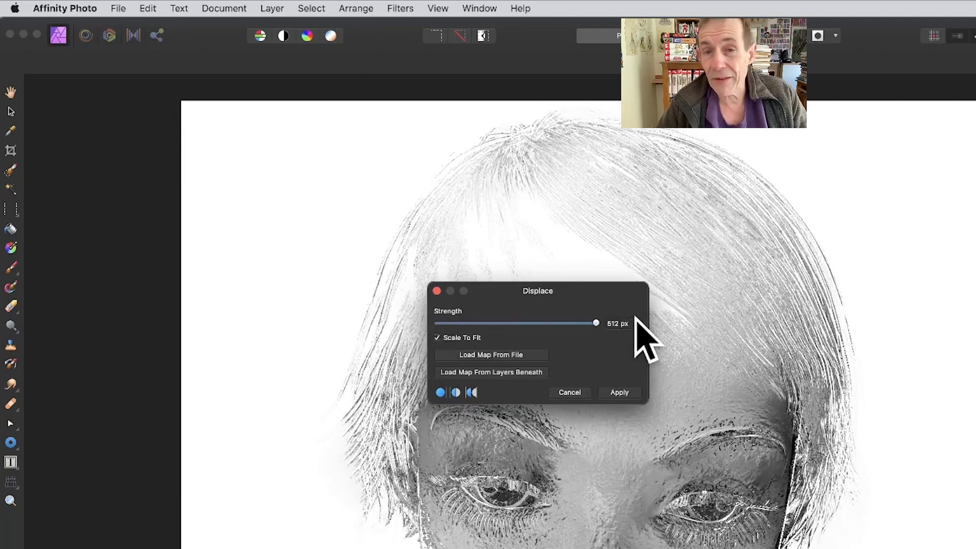
pyautogui.click(439, 235)
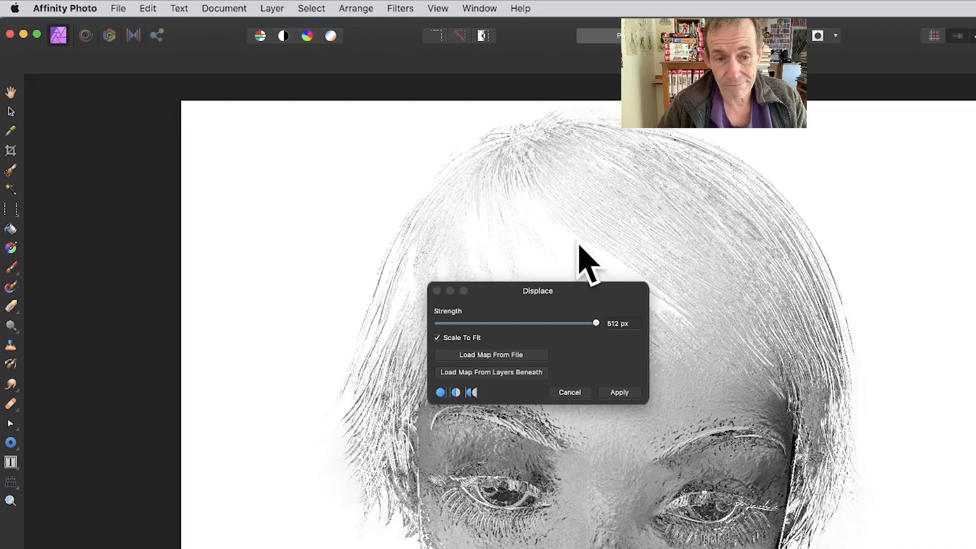
pyautogui.moveTo(597, 323); pyautogui.dragTo(579, 324)
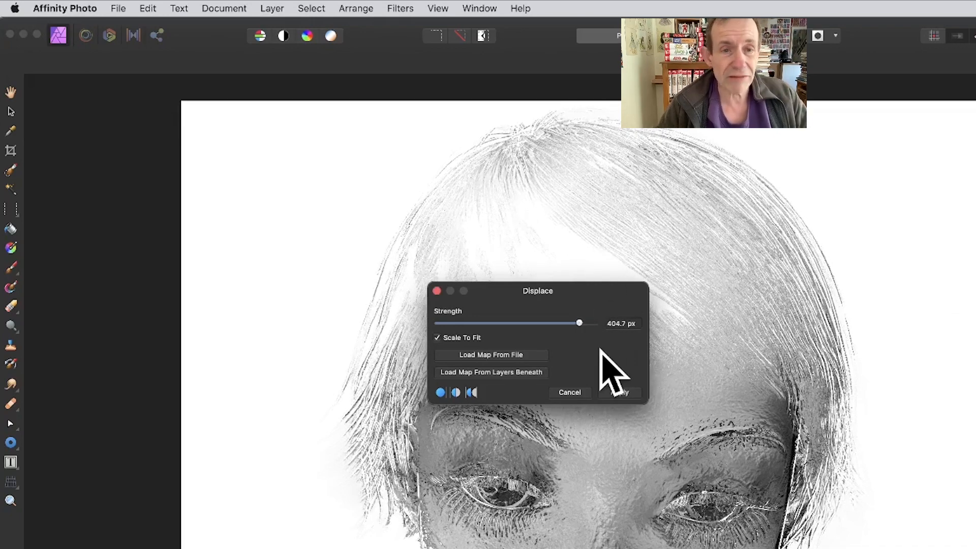
pyautogui.click(620, 393)
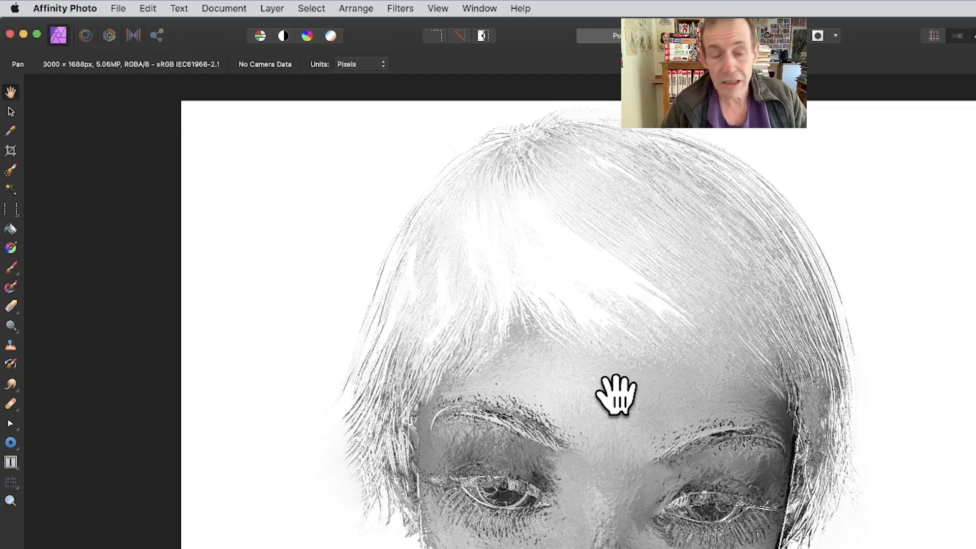
# - Repeat the displacement map filter on the portrait two more times
pyautogui.click(401, 9)
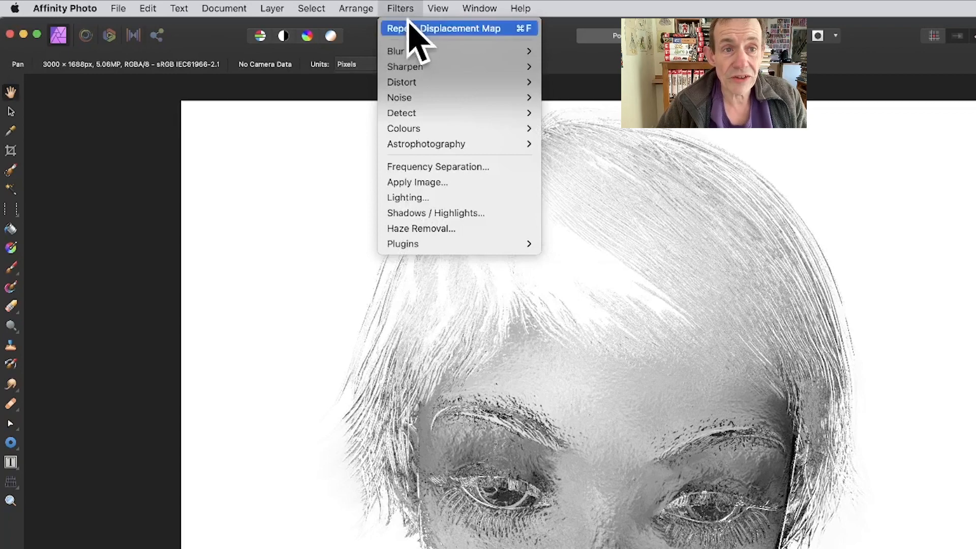
pyautogui.click(462, 29)
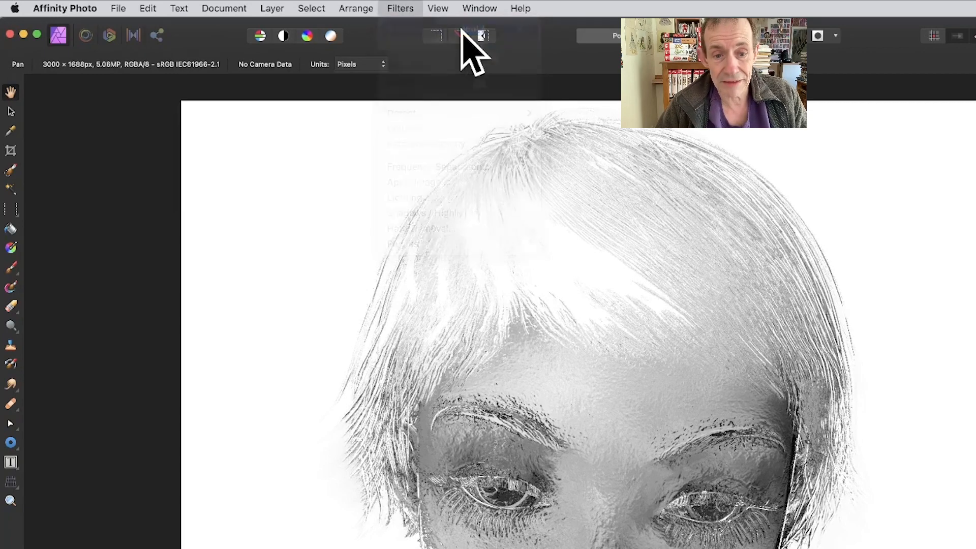
pyautogui.click(401, 9)
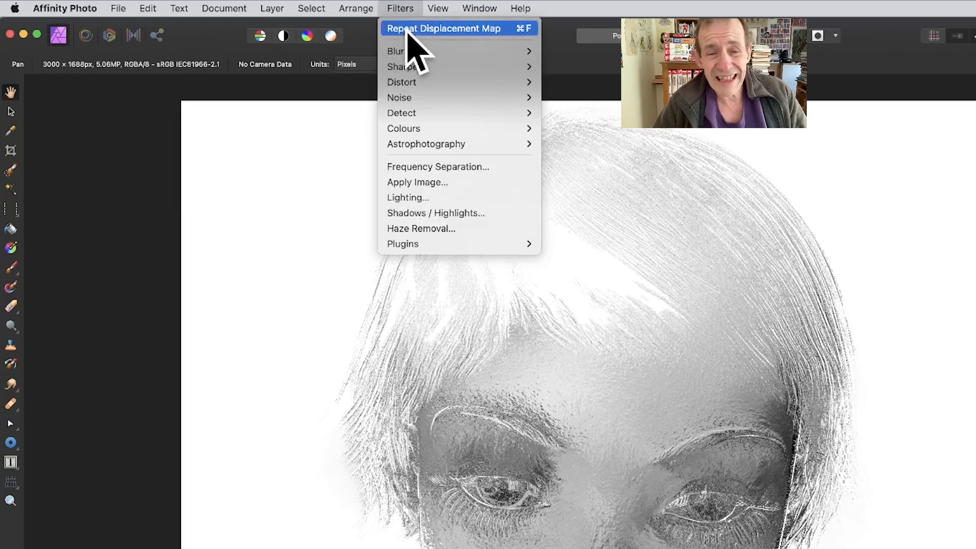
pyautogui.click(406, 29)
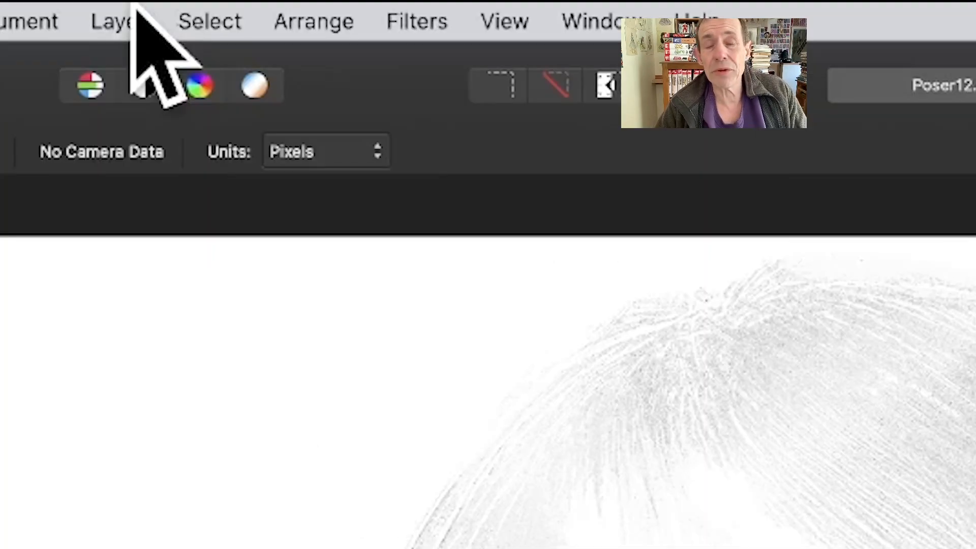
# - Fade the repeated displacement map to 83% and compare the result with a split before-and-after view
pyautogui.click(277, 6)
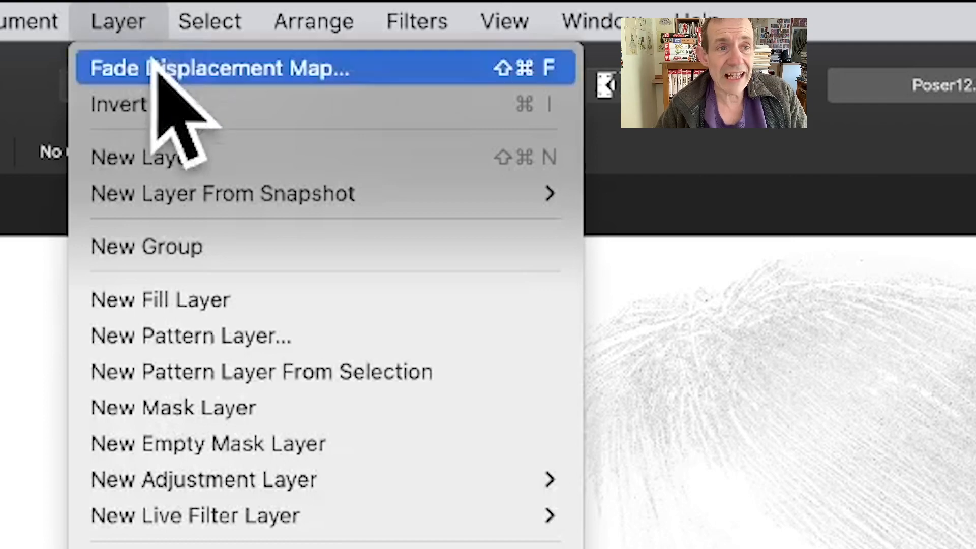
pyautogui.click(246, 70)
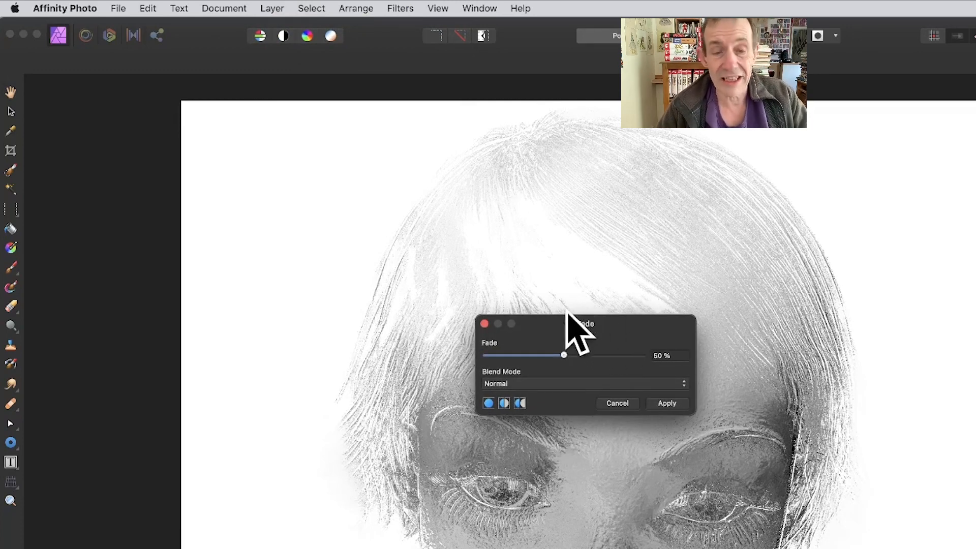
pyautogui.moveTo(580, 322); pyautogui.dragTo(473, 286)
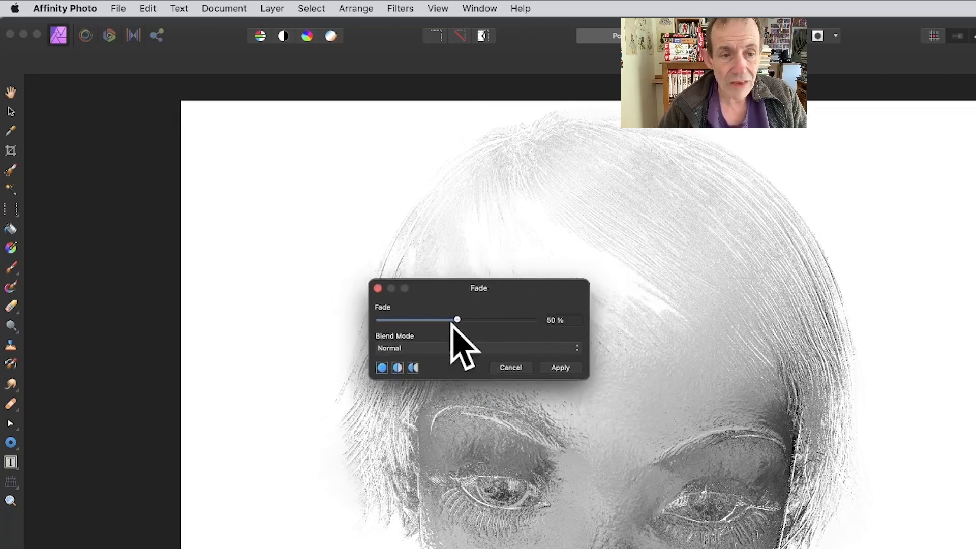
pyautogui.moveTo(457, 320); pyautogui.dragTo(508, 321)
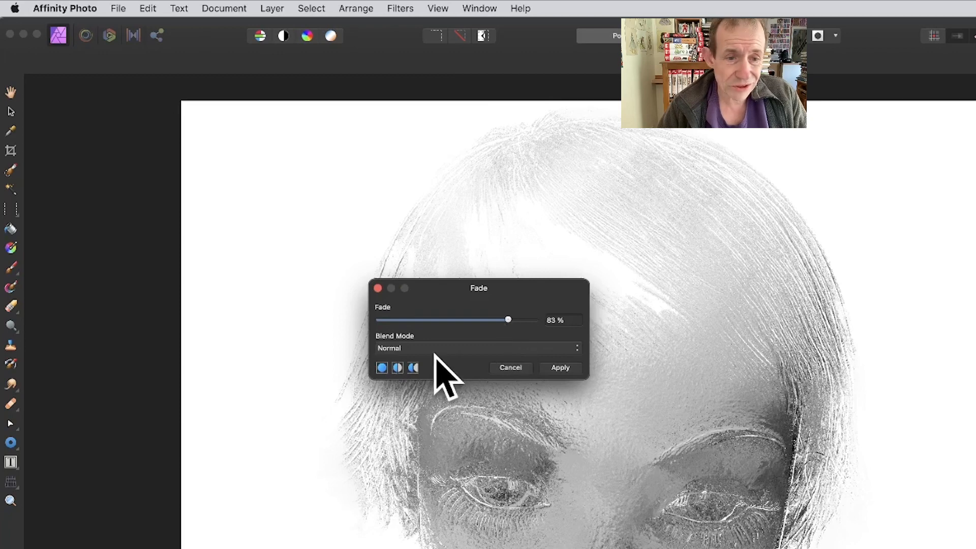
pyautogui.click(398, 368)
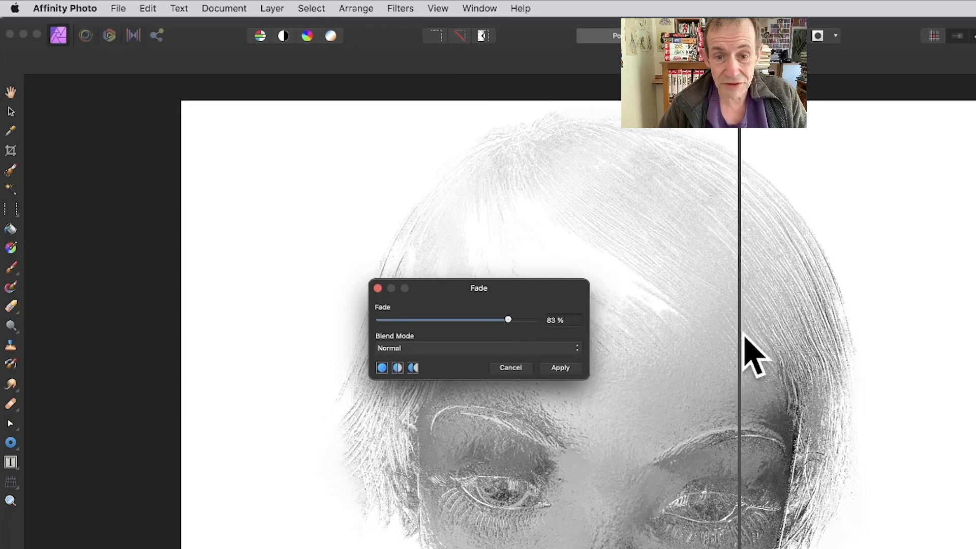
pyautogui.moveTo(740, 333); pyautogui.dragTo(637, 331)
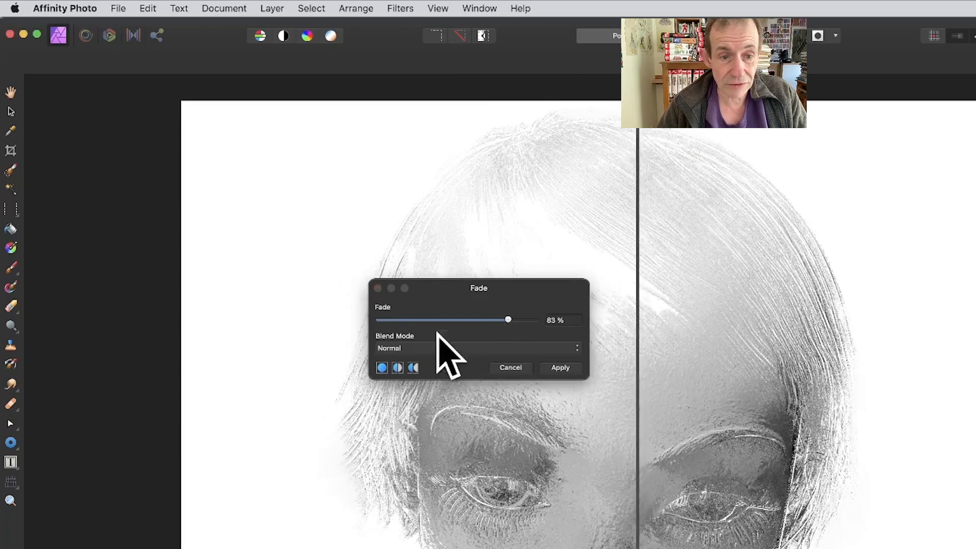
# - Set the fade's blend mode to Linear Burn at 27% and apply it
pyautogui.click(430, 349)
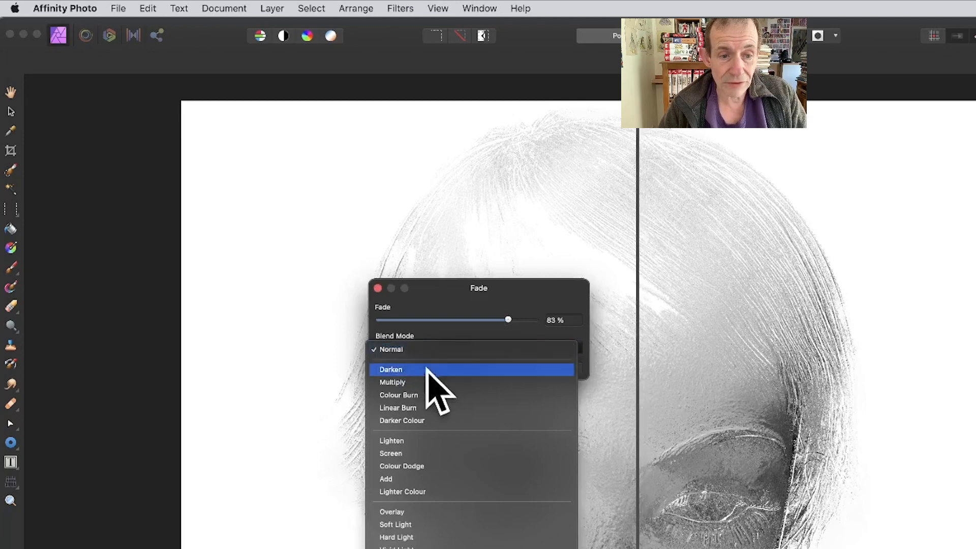
pyautogui.click(427, 407)
pyautogui.moveTo(467, 288); pyautogui.dragTo(507, 246)
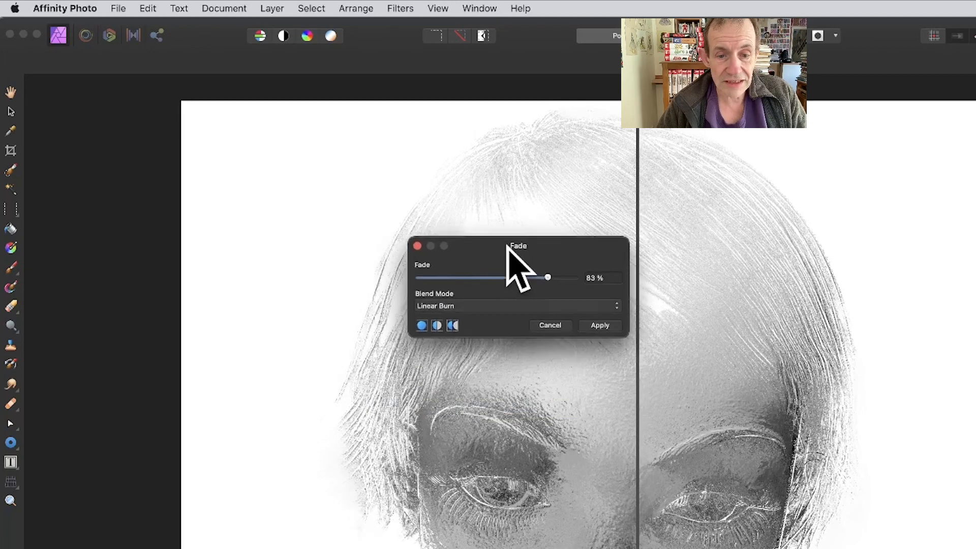
pyautogui.moveTo(548, 277); pyautogui.dragTo(459, 276)
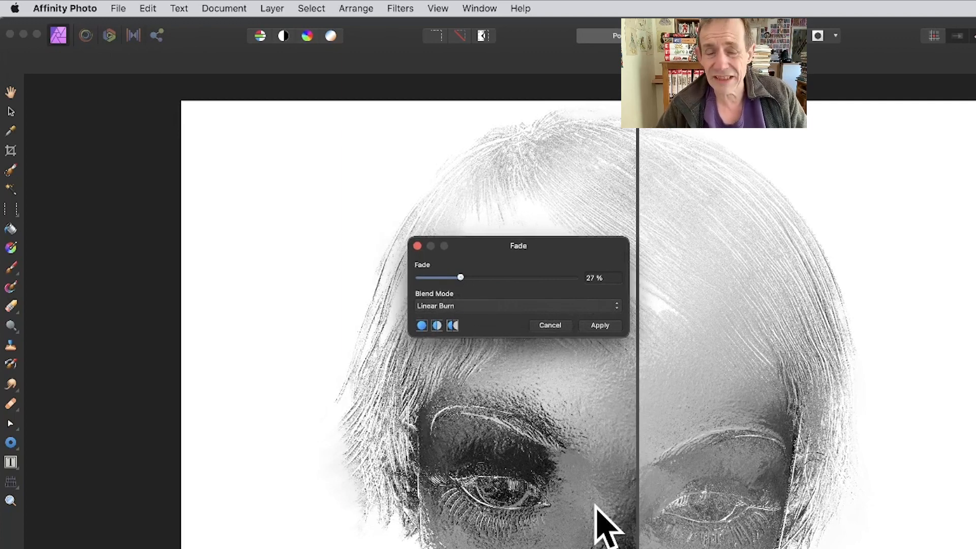
pyautogui.click(600, 326)
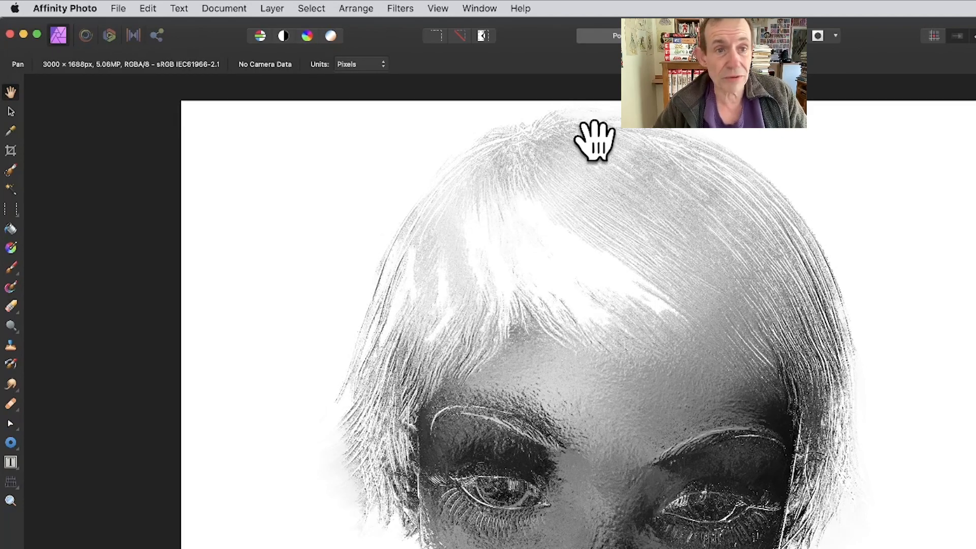
# - Repeat the displacement map filter and fade it at 16% with the Hard Mix blend mode
pyautogui.click(399, 8)
pyautogui.click(400, 28)
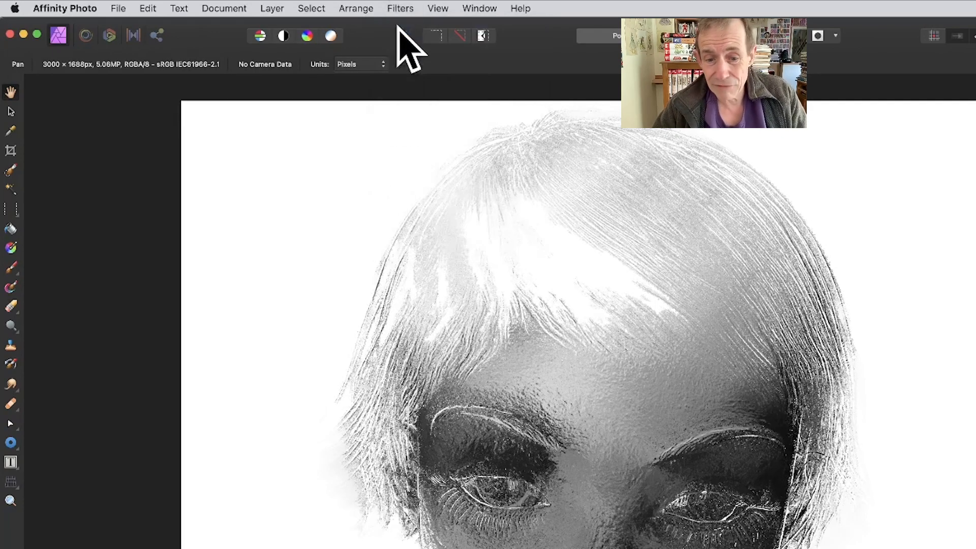
pyautogui.click(272, 8)
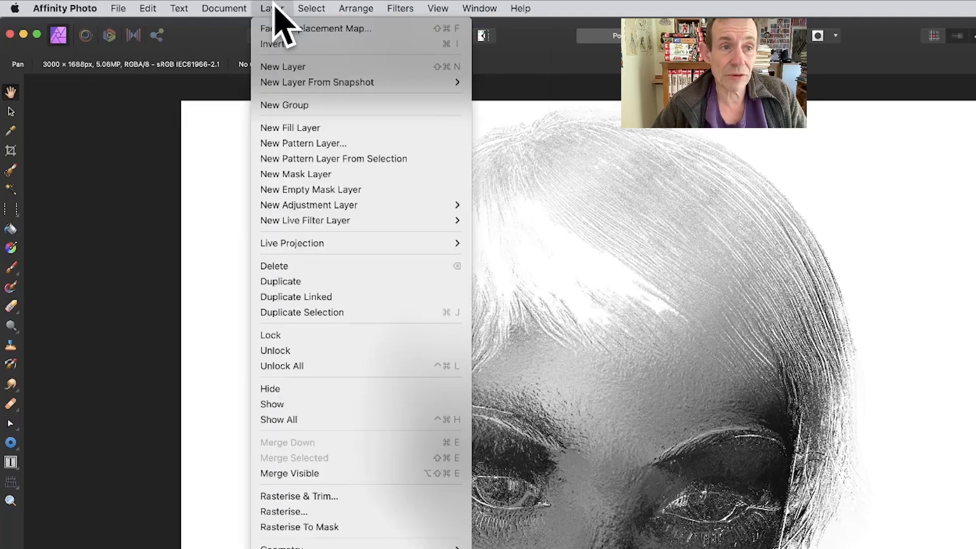
pyautogui.click(272, 29)
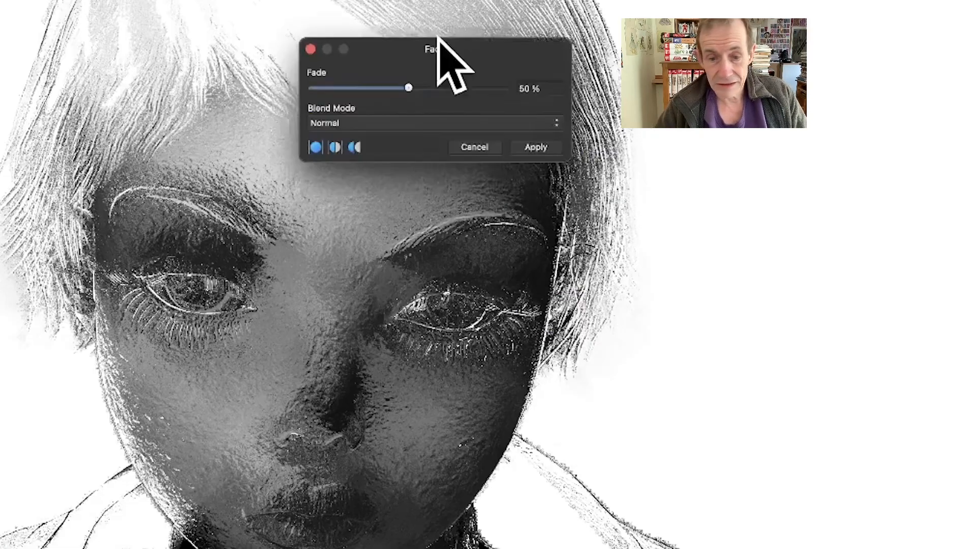
pyautogui.moveTo(434, 32); pyautogui.dragTo(373, 10)
pyautogui.click(283, 97)
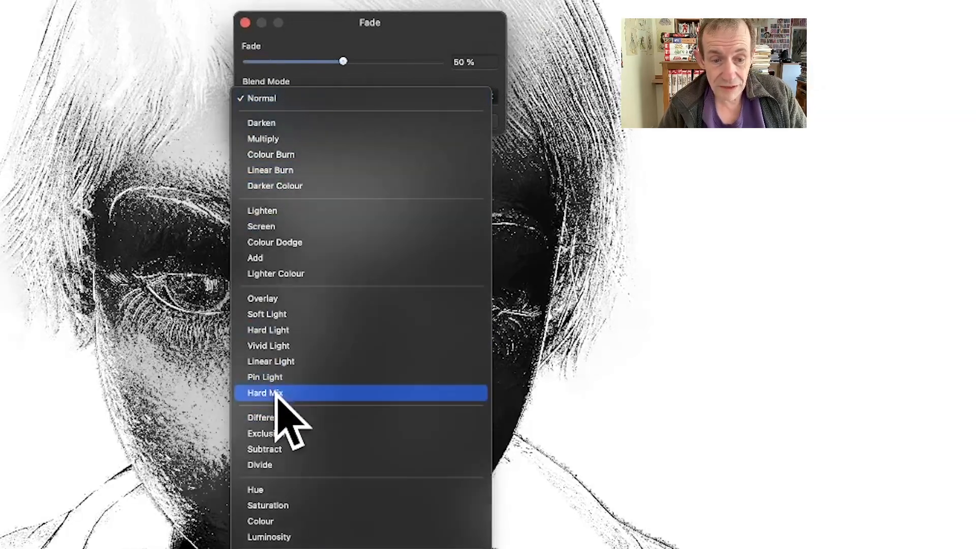
pyautogui.click(276, 394)
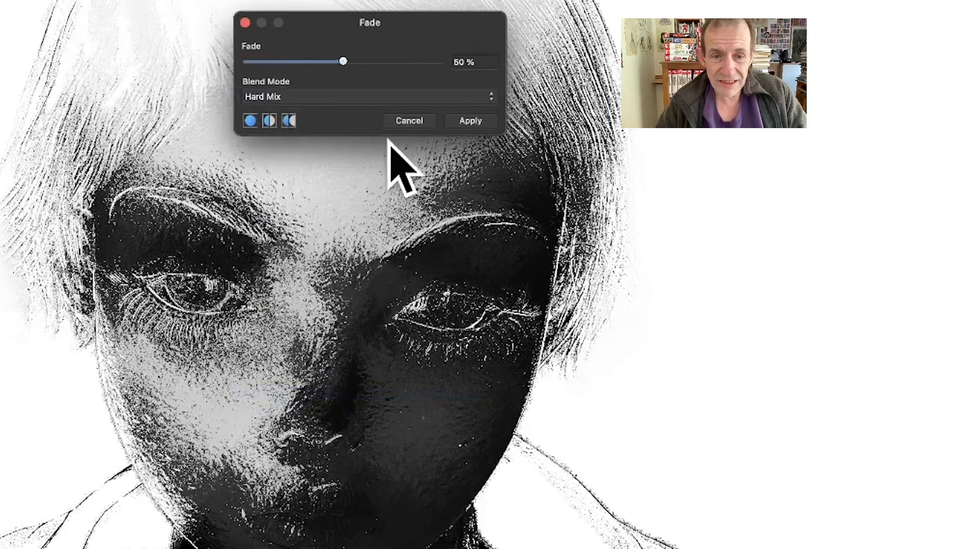
pyautogui.moveTo(343, 61); pyautogui.dragTo(277, 60)
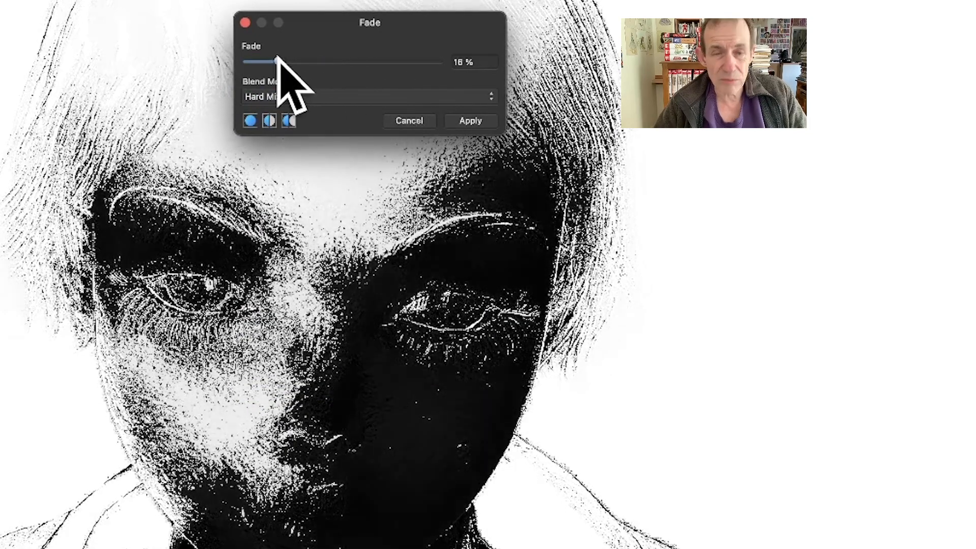
pyautogui.click(468, 120)
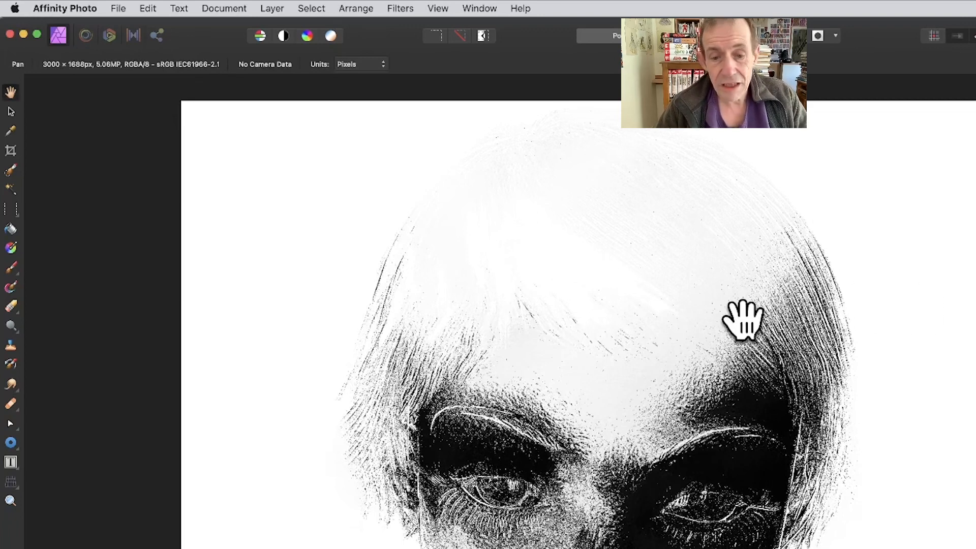
# - Undo all the displacement and fade edits back to the original portrait
pyautogui.press('super+z')
pyautogui.press('super+z')
pyautogui.press('super+z')
pyautogui.press('super+z')
pyautogui.press('super+z')
pyautogui.press('super+z')
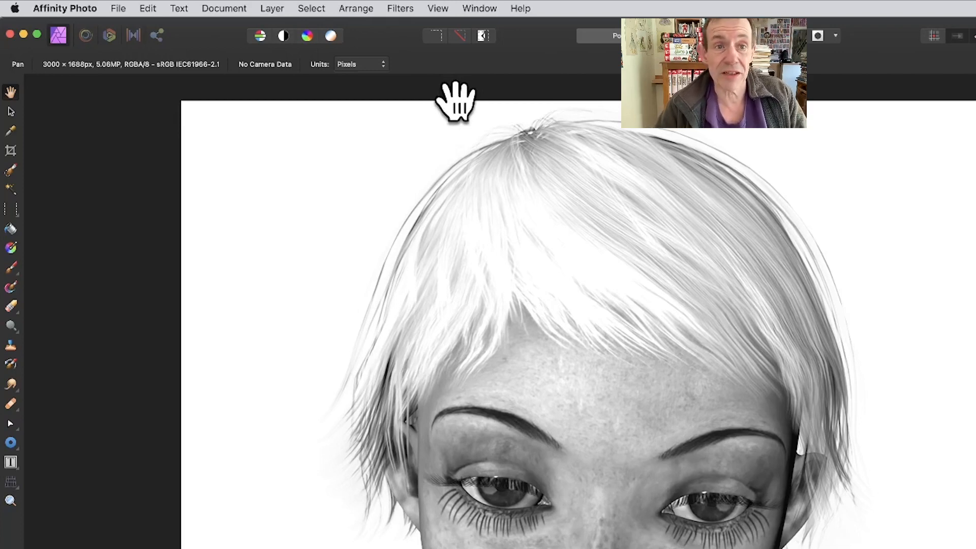
# - Start the Displace filter on the portrait and load Poser12_blurred.jpg from the source photos folder as the map
pyautogui.click(399, 7)
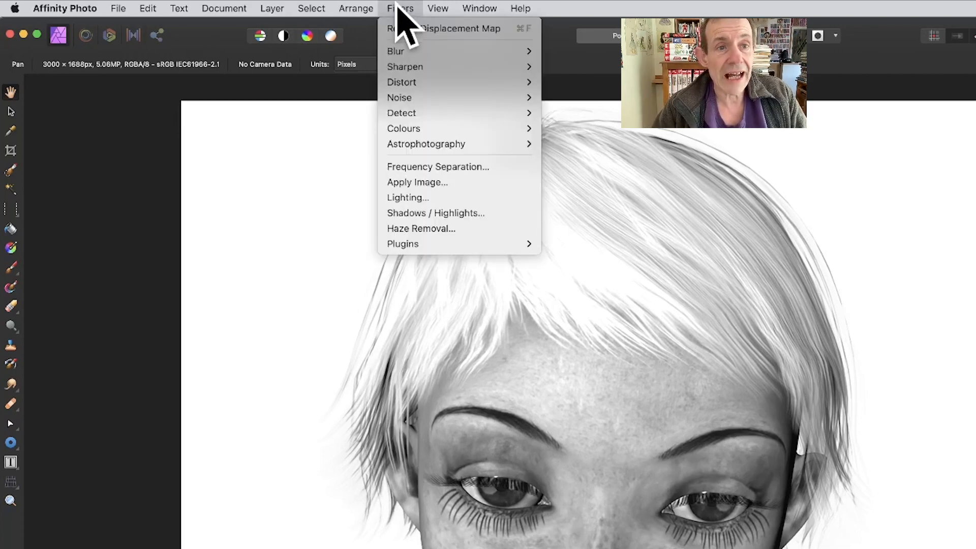
pyautogui.moveTo(409, 82)
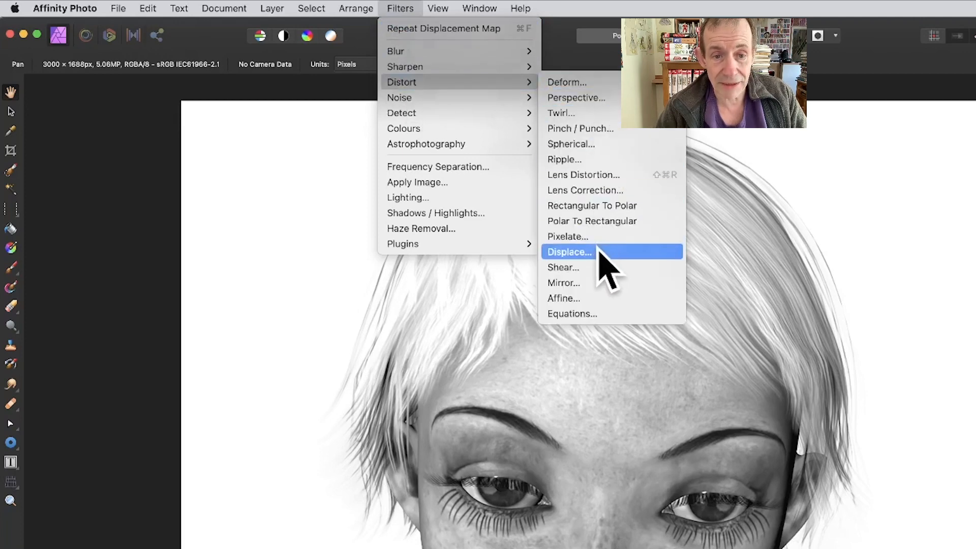
pyautogui.click(570, 251)
pyautogui.moveTo(819, 348); pyautogui.dragTo(632, 251)
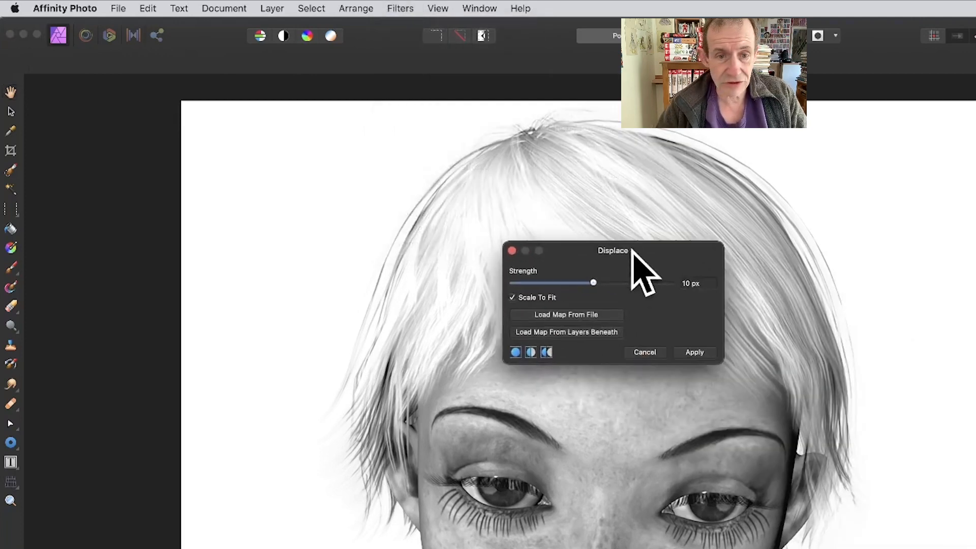
pyautogui.click(576, 314)
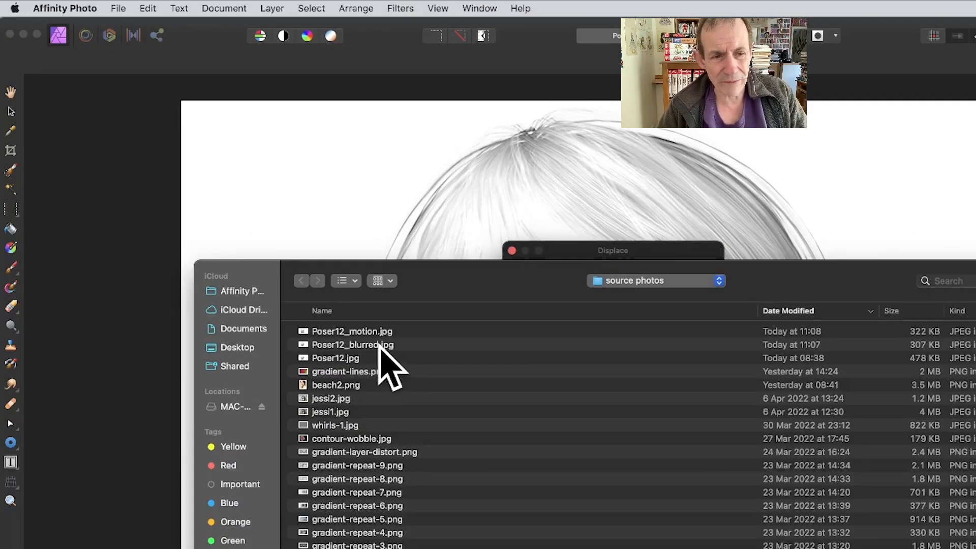
pyautogui.click(380, 345)
pyautogui.press('Return')
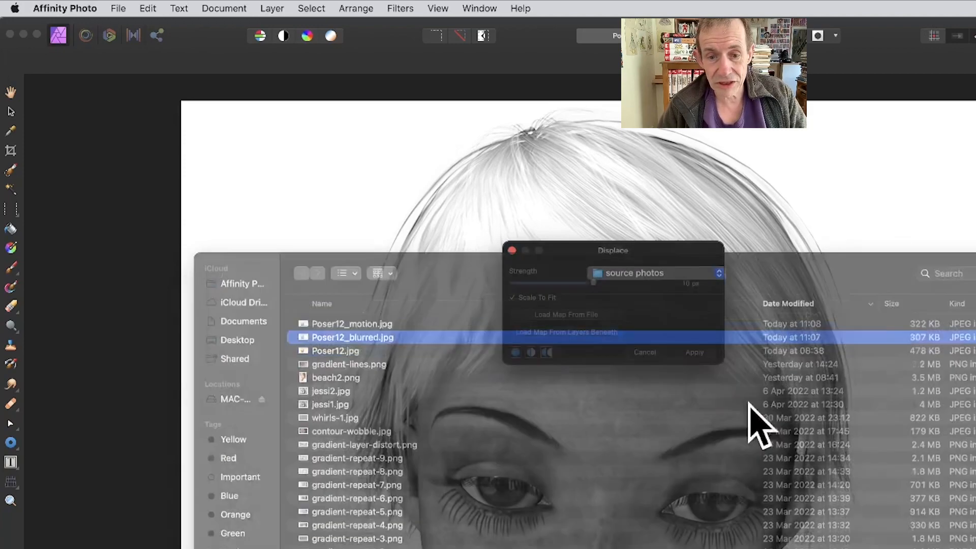
# - Try a displacement strength of 512 px with the blurred map and cancel the filter
pyautogui.moveTo(599, 281); pyautogui.dragTo(726, 307)
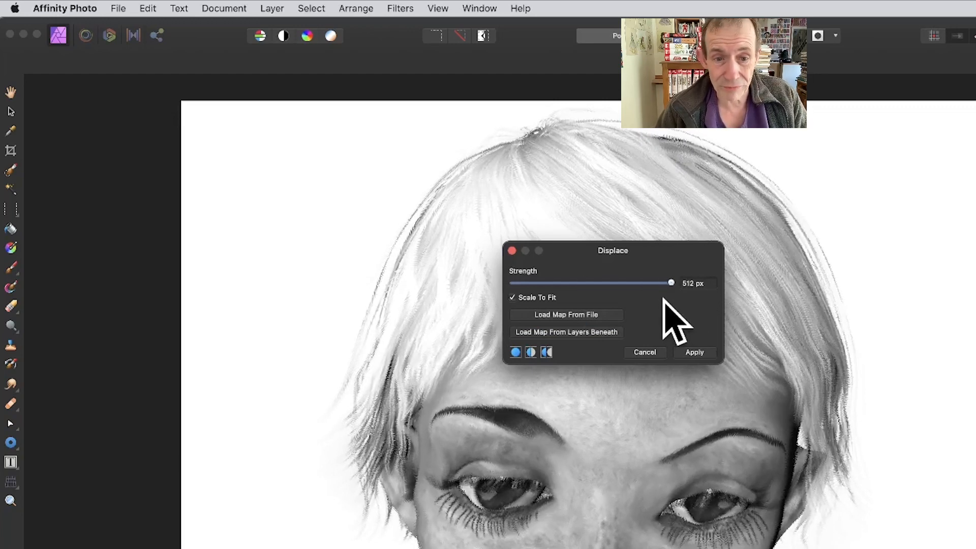
pyautogui.moveTo(668, 281); pyautogui.dragTo(711, 286)
pyautogui.click(644, 352)
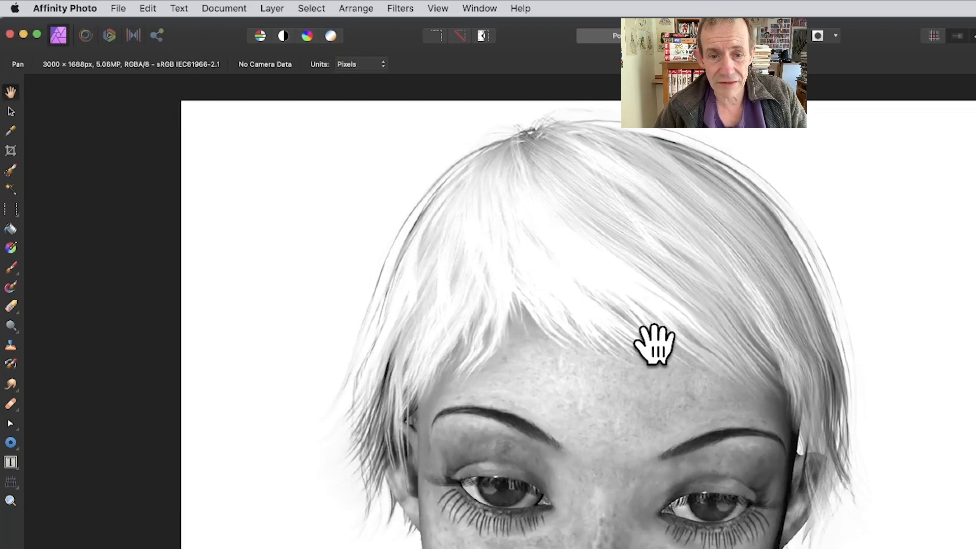
# - Start the Displace filter again, set its strength to 184.8 px and load Poser12_motion.jpg as the map
pyautogui.scroll(-2, 600, 203)
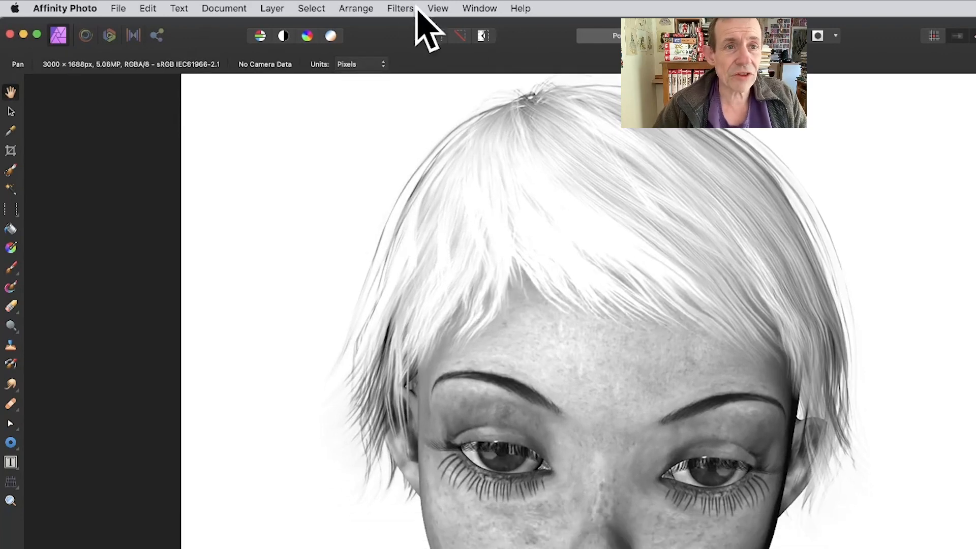
pyautogui.click(412, 9)
pyautogui.moveTo(432, 82)
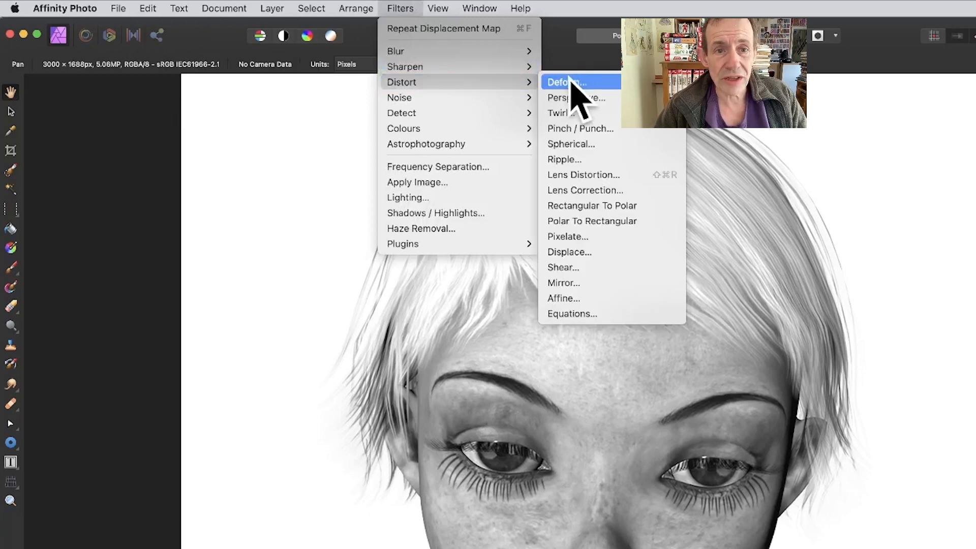
pyautogui.click(578, 253)
pyautogui.moveTo(763, 371); pyautogui.dragTo(639, 265)
pyautogui.moveTo(617, 298); pyautogui.dragTo(636, 297)
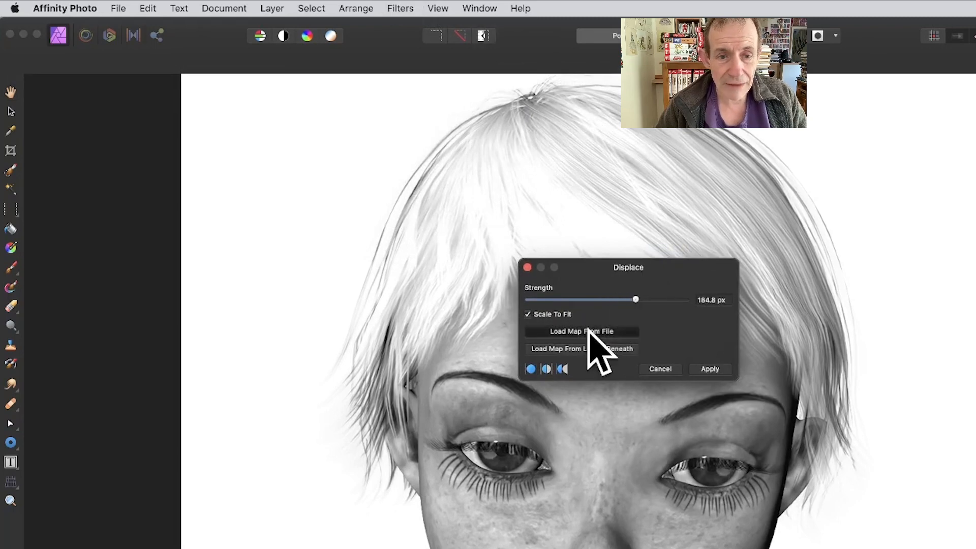
pyautogui.click(592, 331)
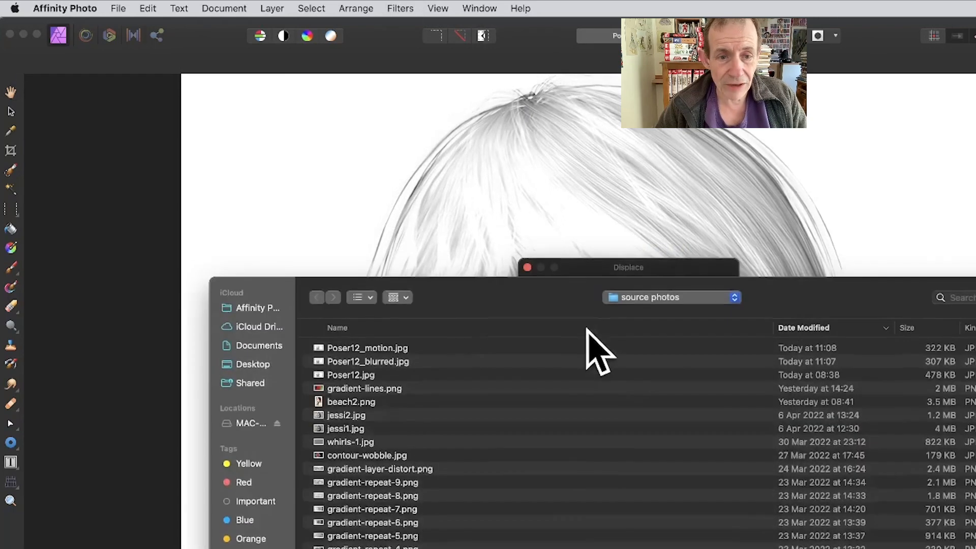
pyautogui.click(379, 348)
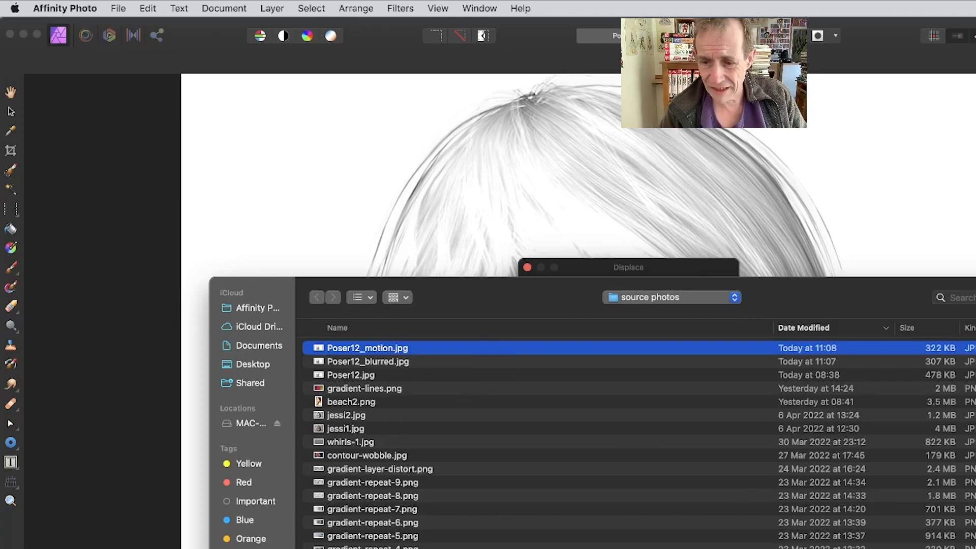
pyautogui.press('Return')
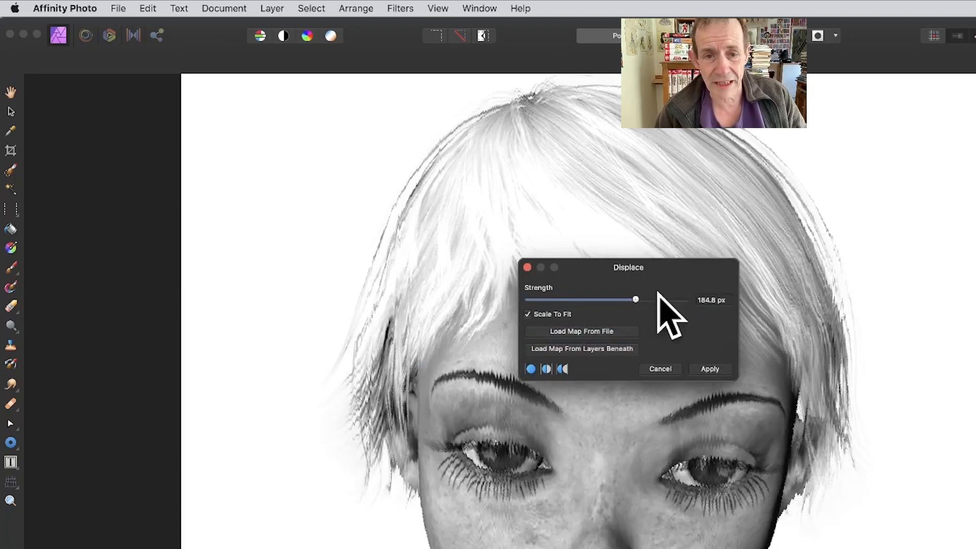
# - Try a displacement strength of 81.4 px, raise it strongly and apply the filter
pyautogui.moveTo(641, 299)
pyautogui.mouseDown()
pyautogui.moveTo(694, 300)
pyautogui.moveTo(506, 294)
pyautogui.moveTo(858, 318)
pyautogui.moveTo(434, 290)
pyautogui.moveTo(697, 316)
pyautogui.moveTo(627, 307)
pyautogui.mouseUp()
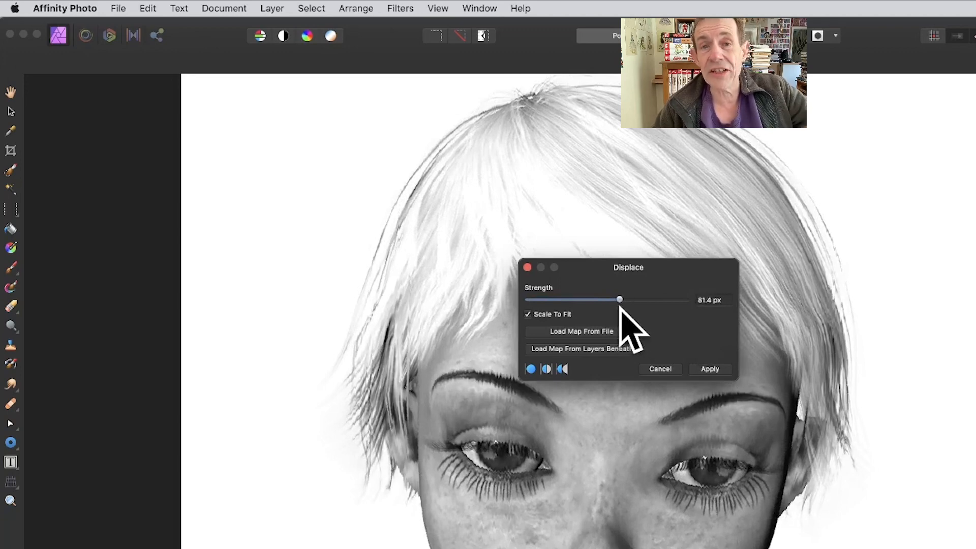
pyautogui.moveTo(620, 306); pyautogui.dragTo(692, 316)
pyautogui.click(721, 368)
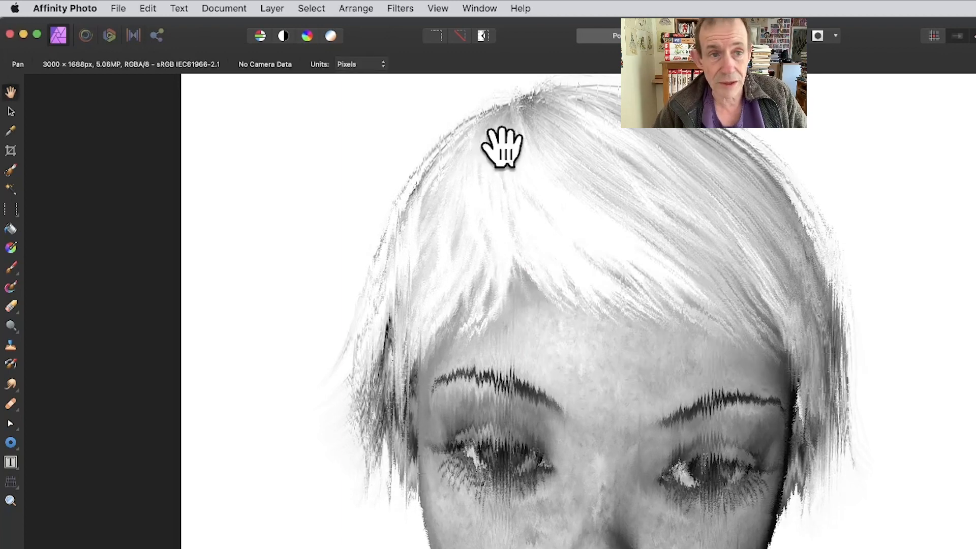
# - Repeat the displacement map filter four times on the portrait
pyautogui.click(405, 8)
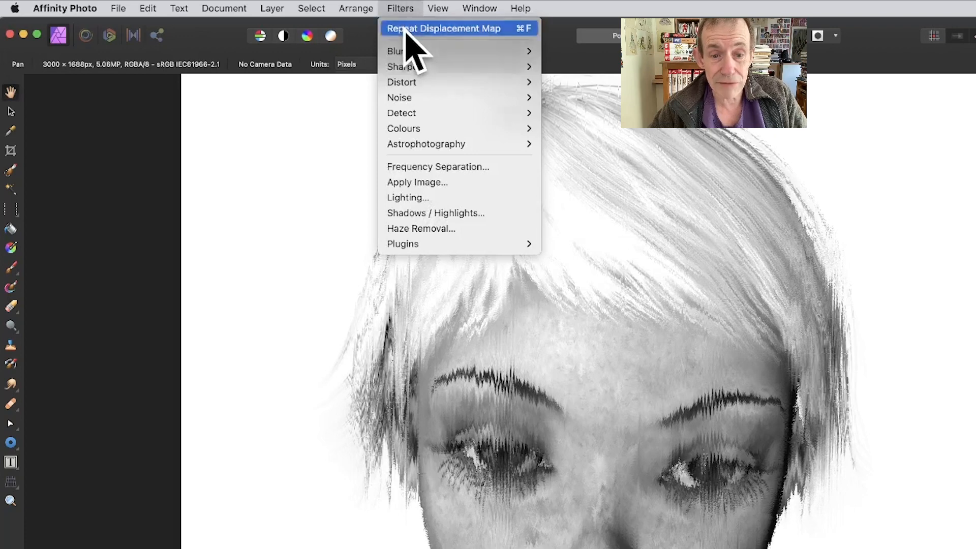
pyautogui.click(405, 29)
pyautogui.click(401, 8)
pyautogui.click(404, 28)
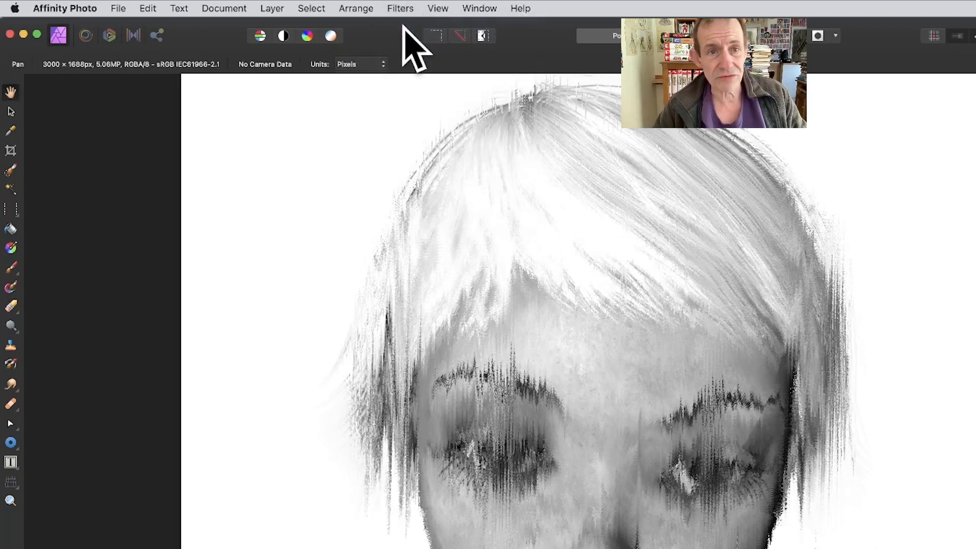
pyautogui.click(408, 9)
pyautogui.click(413, 29)
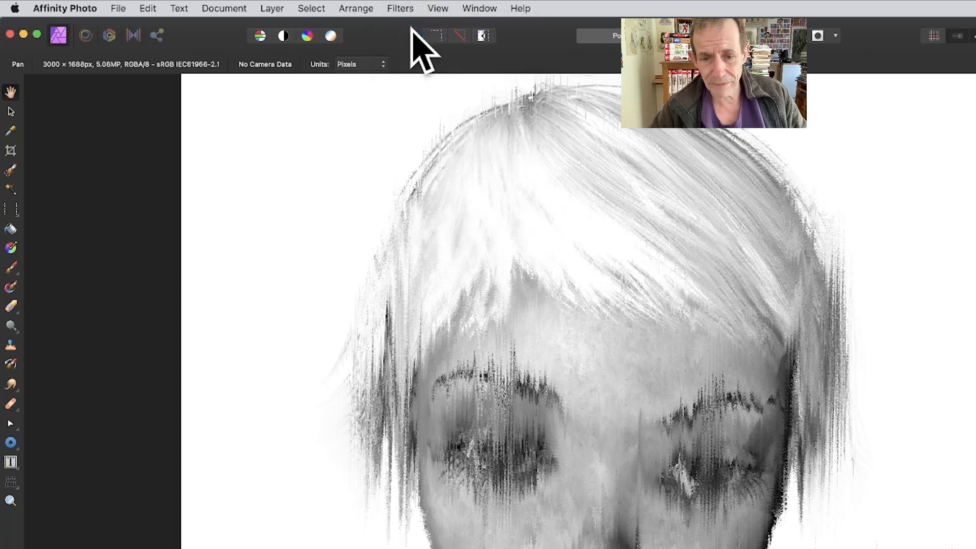
pyautogui.click(407, 9)
pyautogui.click(407, 28)
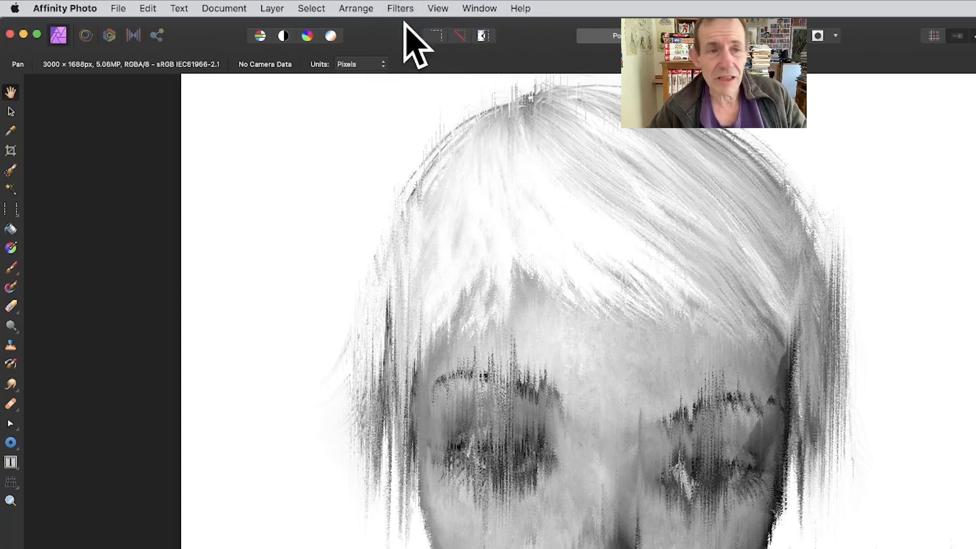
# - Fade the last displacement map at 16% with the Linear Burn blend mode and apply it
pyautogui.click(273, 8)
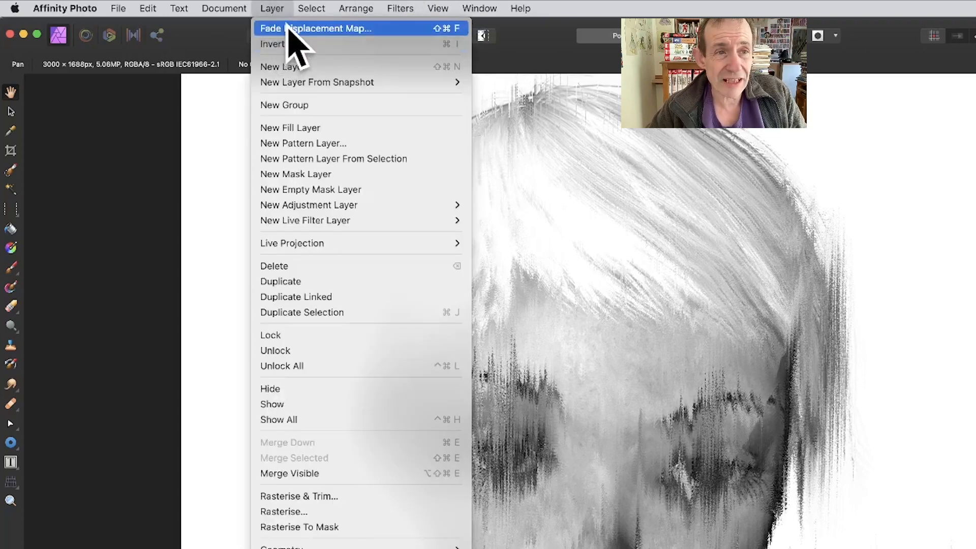
pyautogui.click(311, 29)
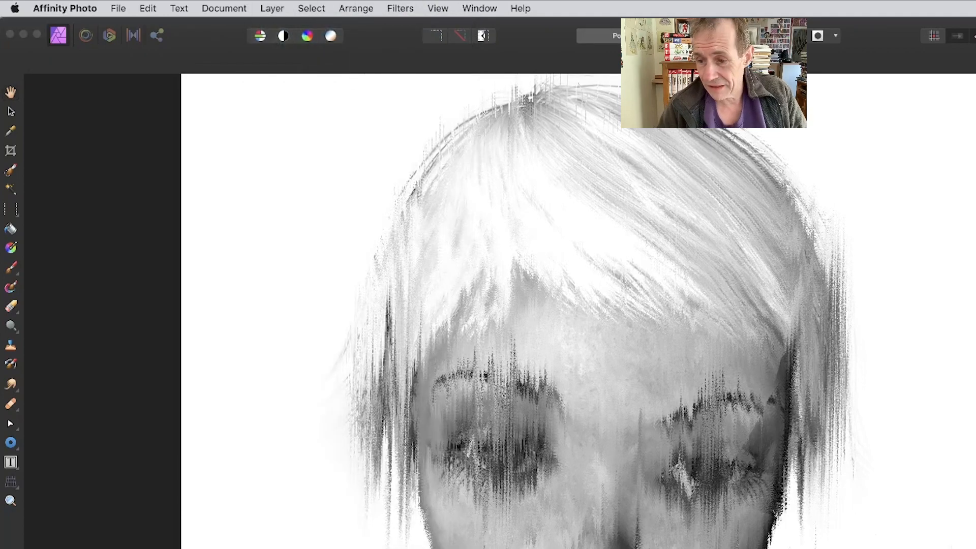
pyautogui.moveTo(874, 376); pyautogui.dragTo(675, 245)
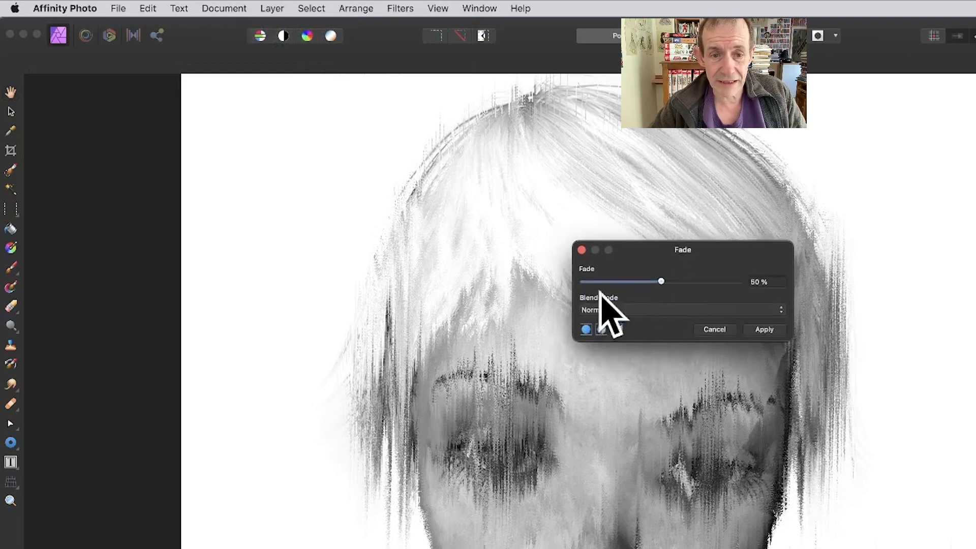
pyautogui.moveTo(640, 281); pyautogui.dragTo(608, 282)
pyautogui.click(652, 310)
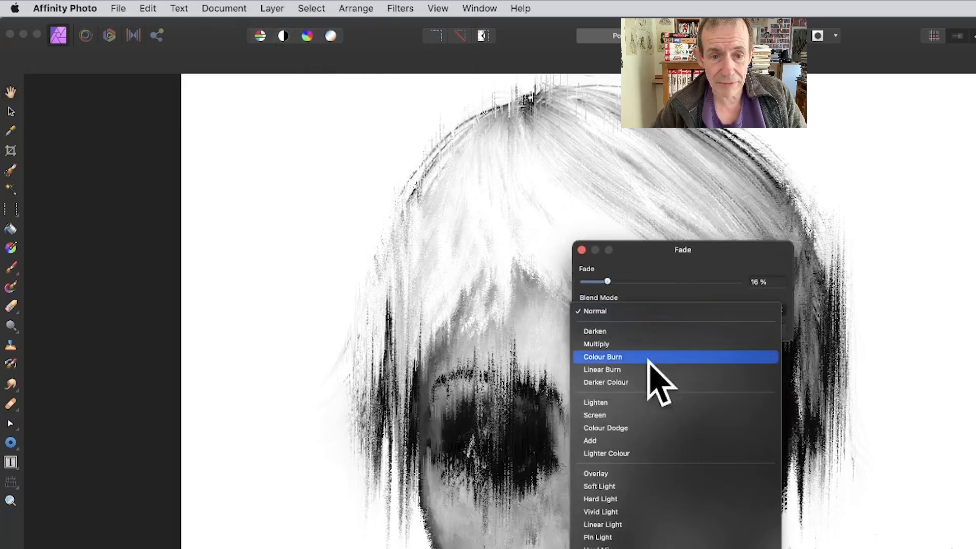
pyautogui.click(643, 370)
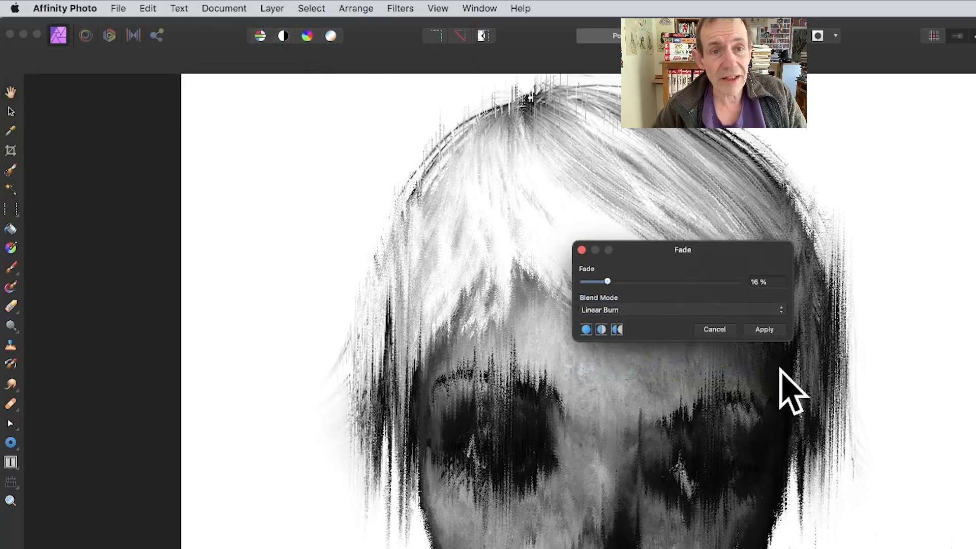
pyautogui.click(763, 330)
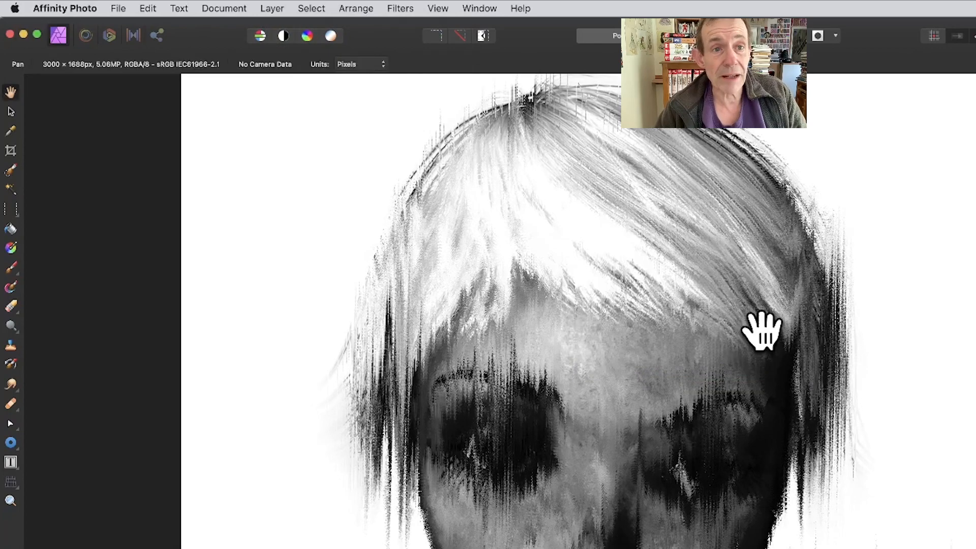
# - Fade the previous fade at 24% with the Linear Burn blend mode and apply it
pyautogui.click(402, 8)
pyautogui.moveTo(274, 4)
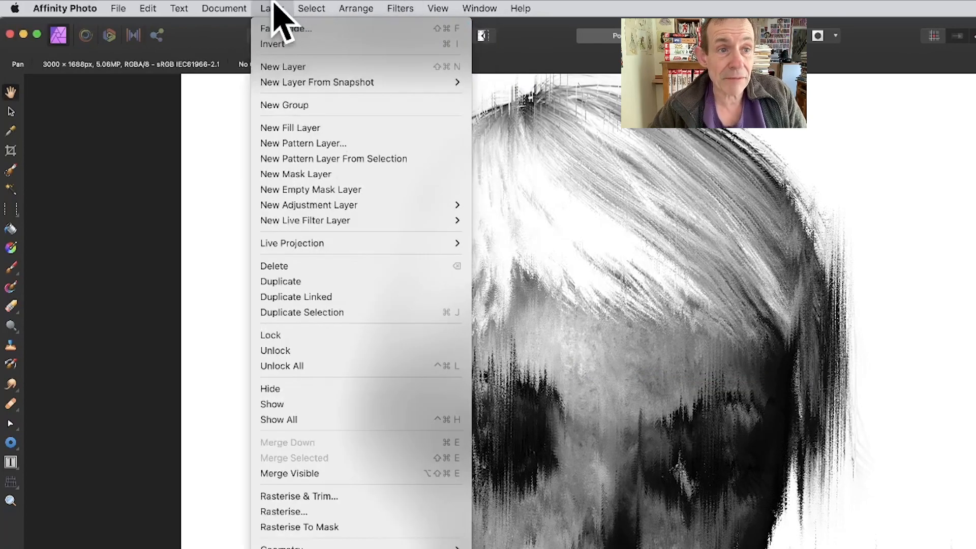
pyautogui.click(298, 28)
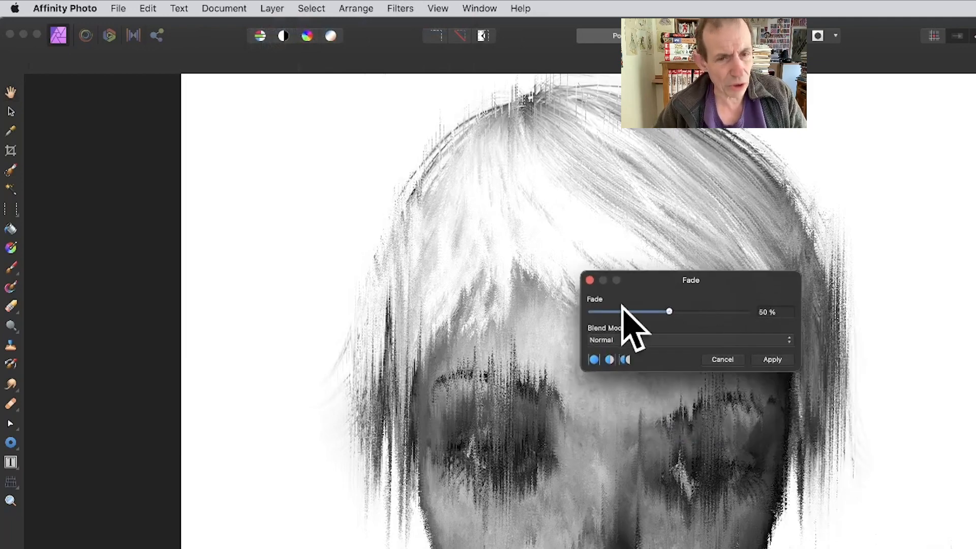
pyautogui.click(633, 340)
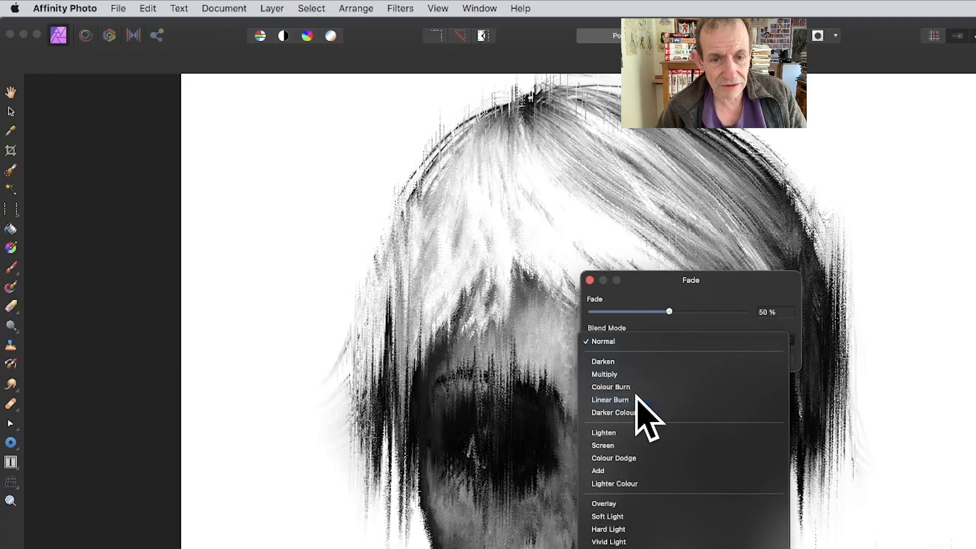
pyautogui.click(639, 399)
pyautogui.moveTo(669, 311)
pyautogui.mouseDown()
pyautogui.moveTo(742, 312)
pyautogui.moveTo(631, 312)
pyautogui.mouseUp()
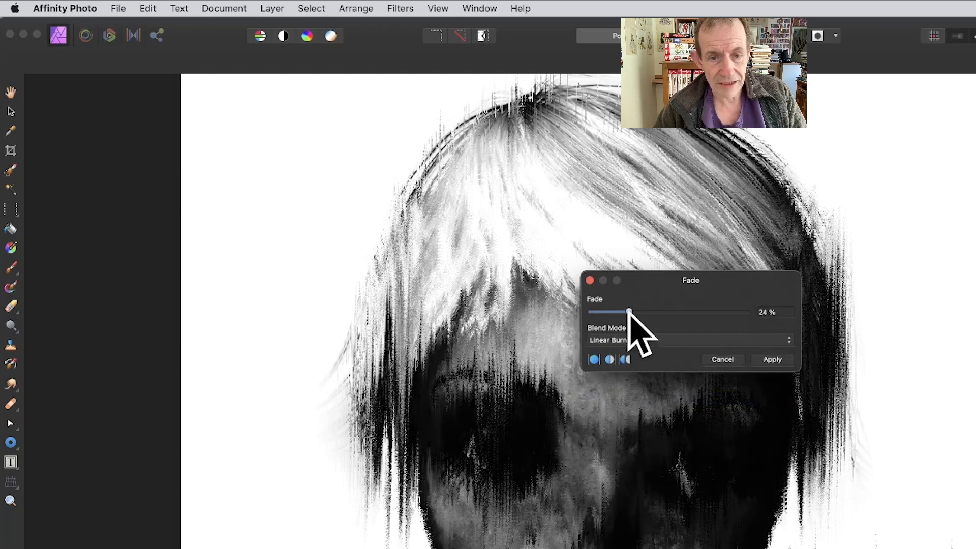
pyautogui.click(766, 360)
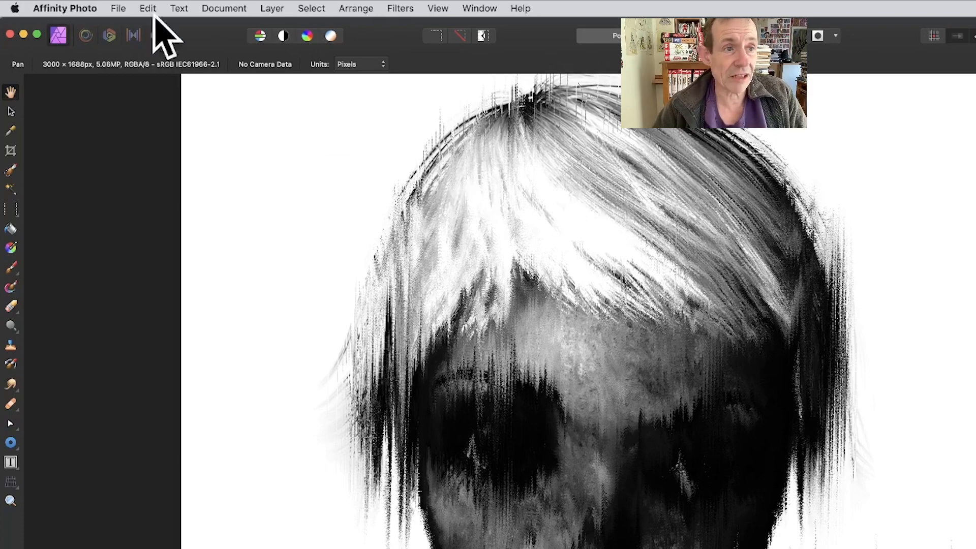
# - Open Poser12_motion.jpg from the source photos folder and examine the image used as the displacement map
pyautogui.click(117, 4)
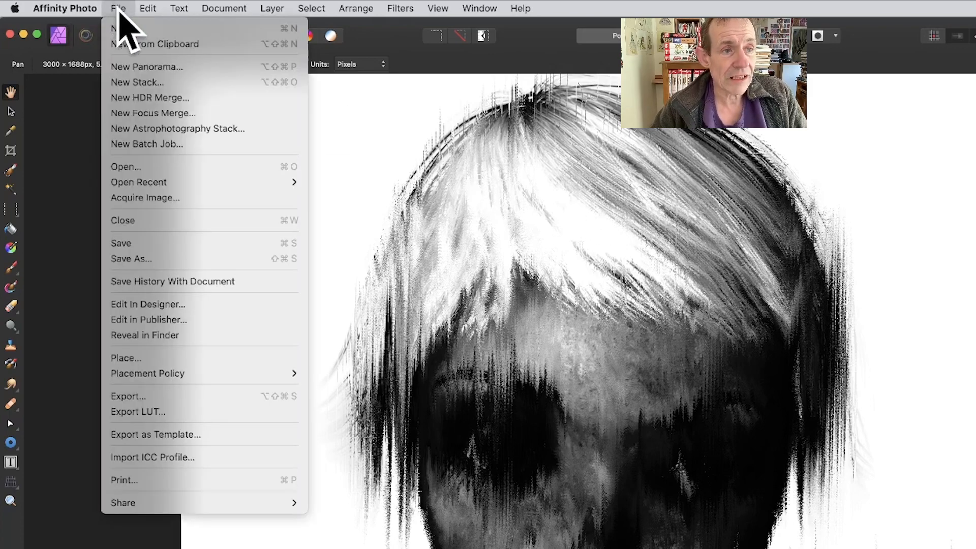
pyautogui.click(145, 167)
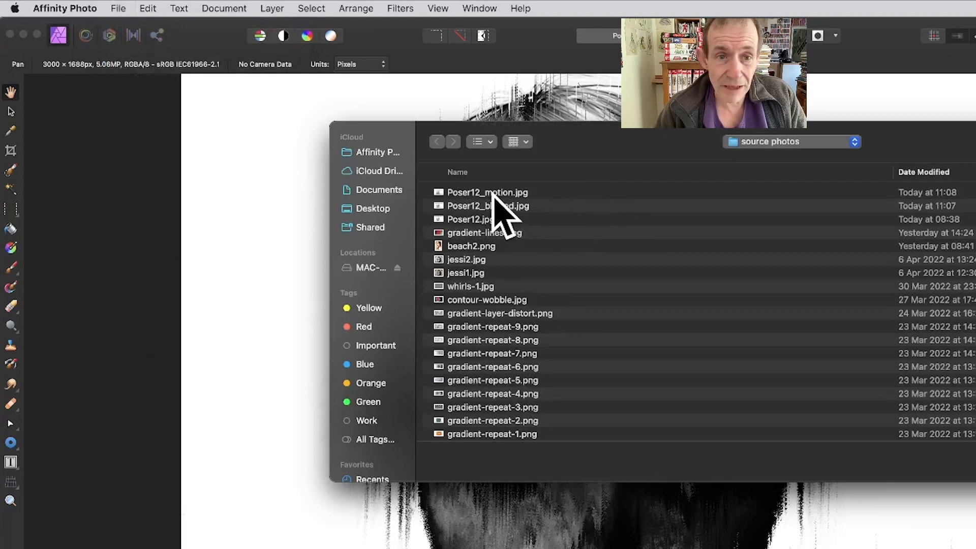
pyautogui.click(499, 193)
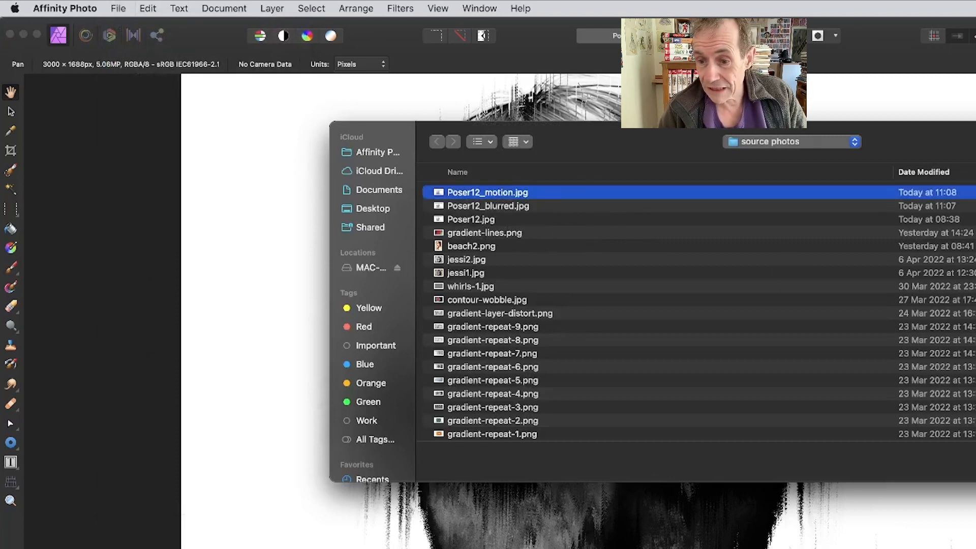
pyautogui.press('Return')
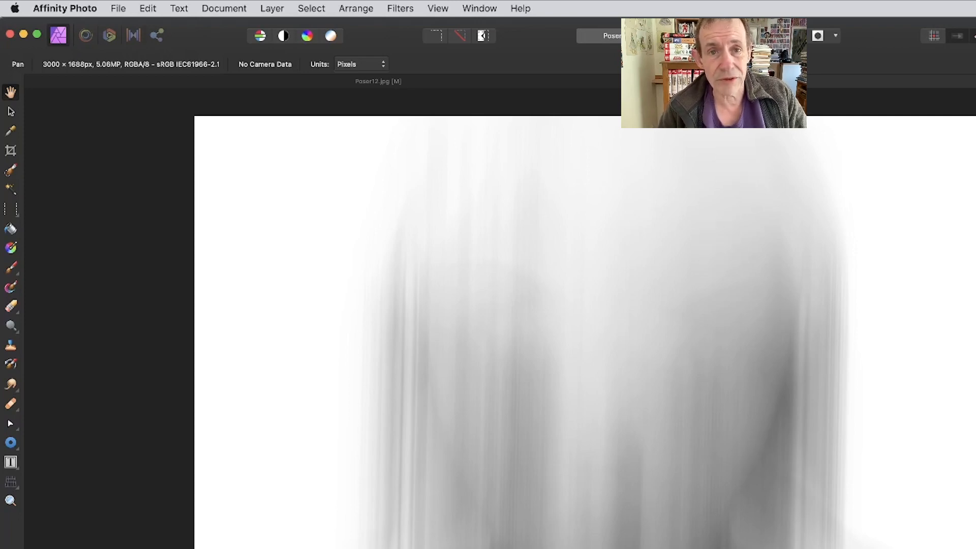
pyautogui.moveTo(497, 290); pyautogui.dragTo(447, 180)
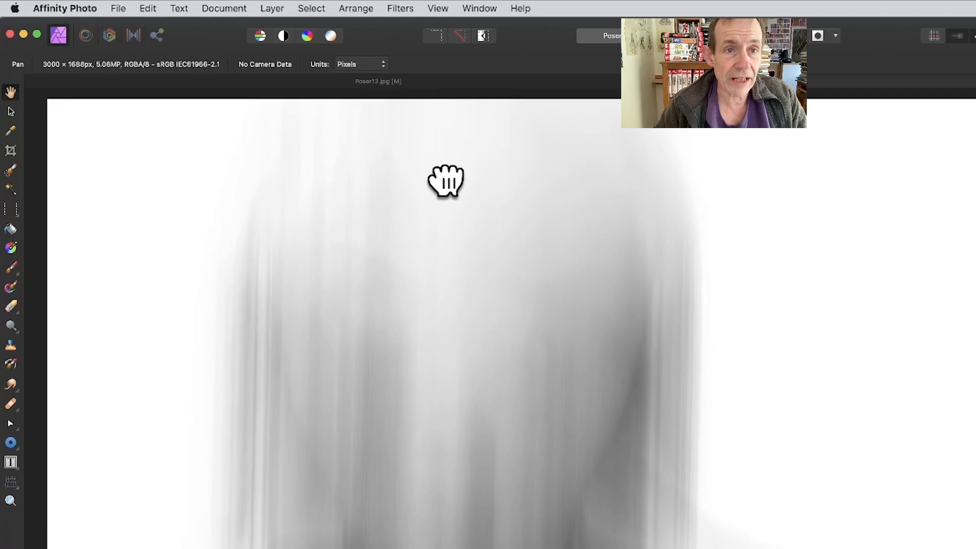
# - Start a Displace filter on the portrait at -61.5 px strength and load Poser12.jpg from the source photos folder as its map
pyautogui.click(402, 9)
pyautogui.moveTo(416, 59)
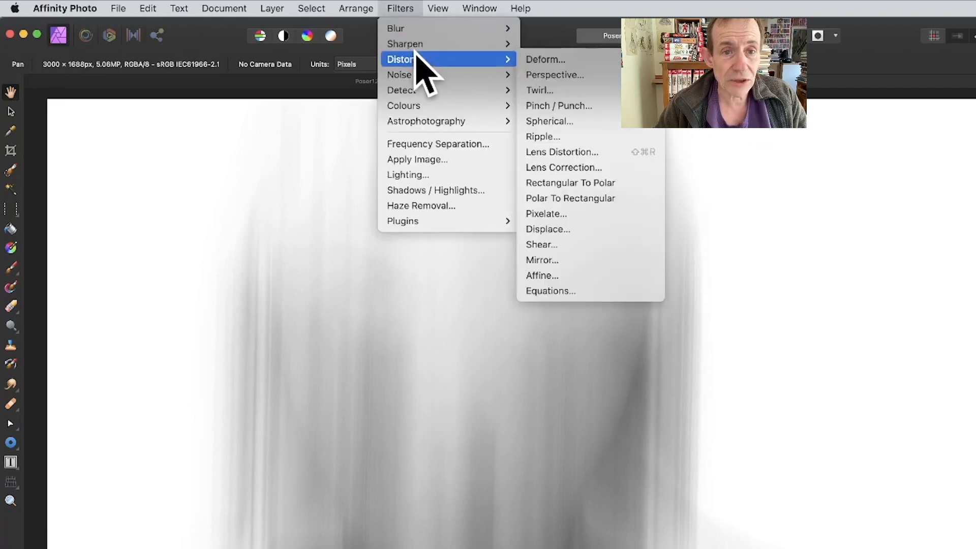
pyautogui.click(608, 230)
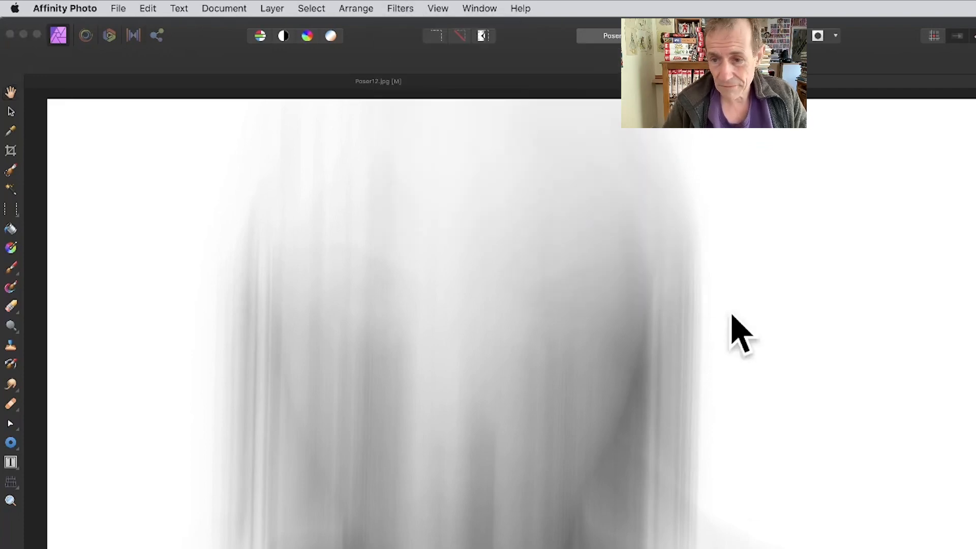
pyautogui.moveTo(966, 514); pyautogui.dragTo(586, 350)
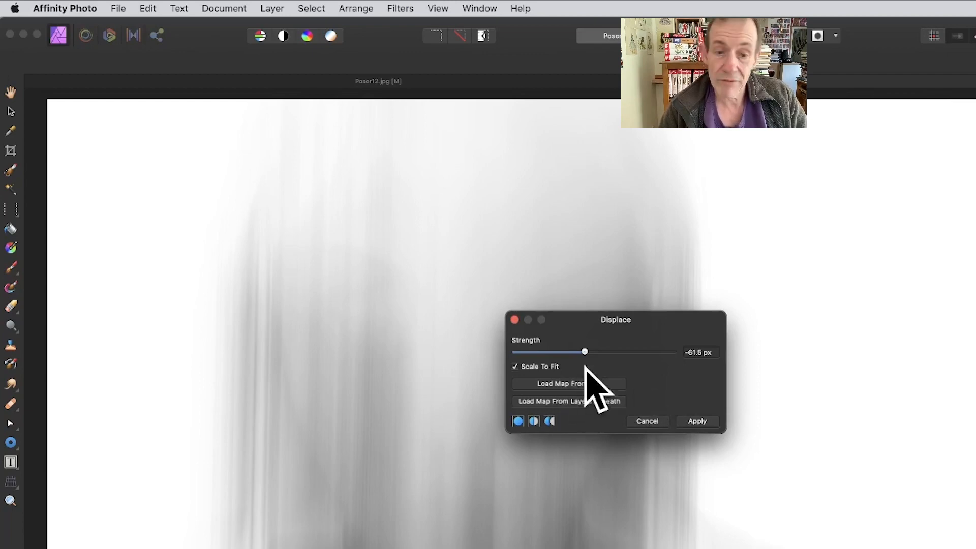
pyautogui.click(574, 384)
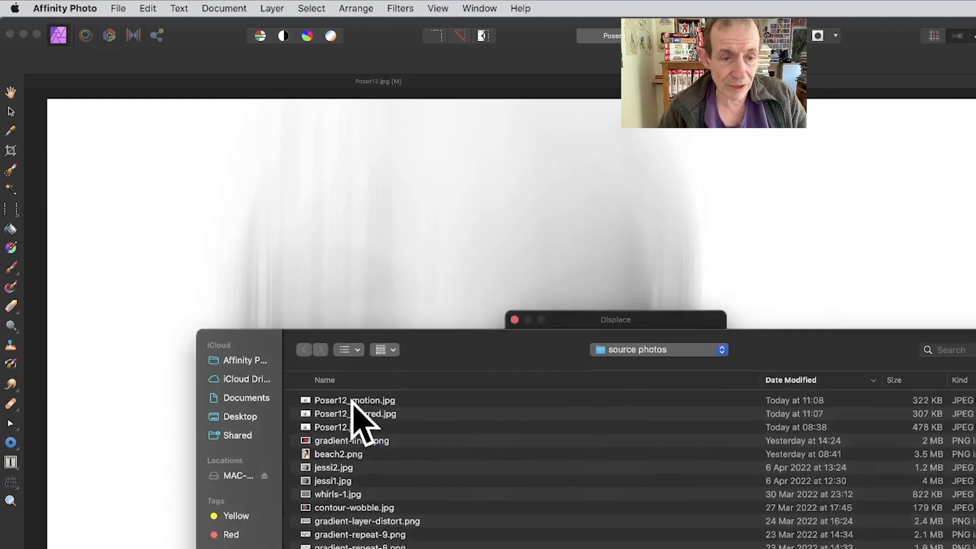
pyautogui.click(355, 401)
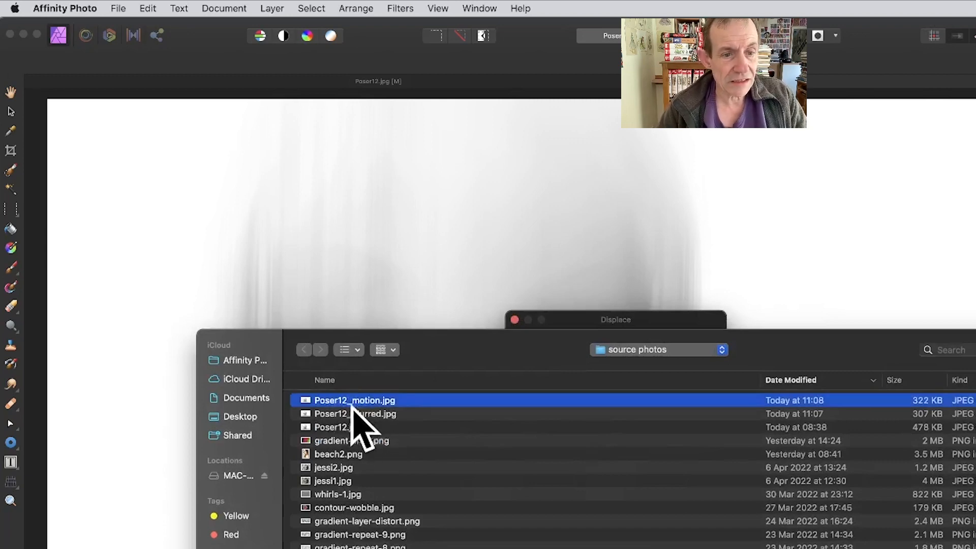
pyautogui.click(356, 429)
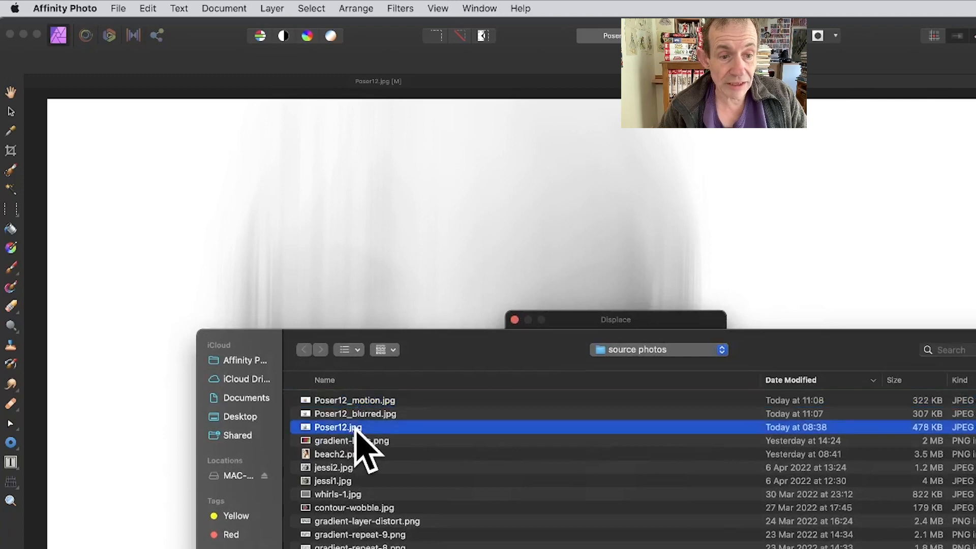
pyautogui.press('Return')
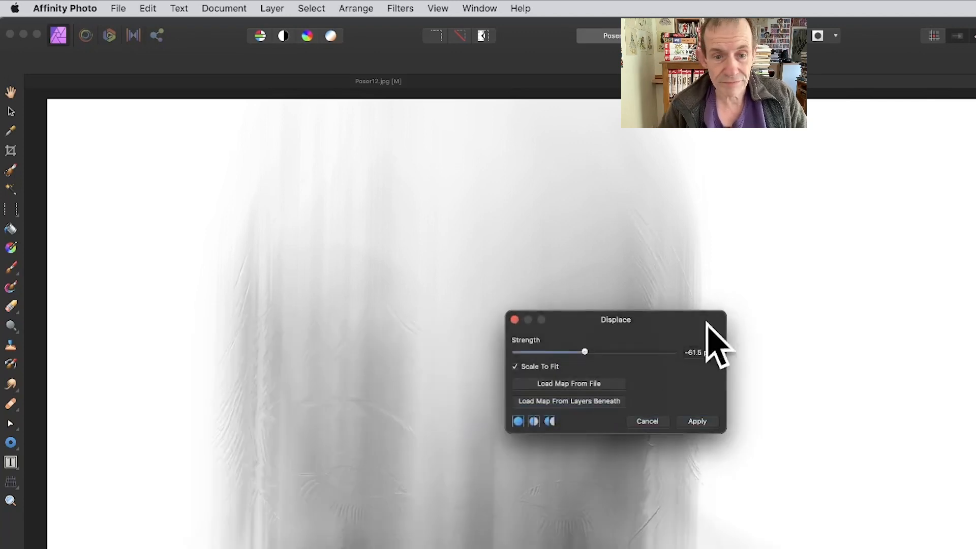
# - Set the displacement strength to 396.4 px and apply the filter
pyautogui.moveTo(598, 314); pyautogui.dragTo(668, 262)
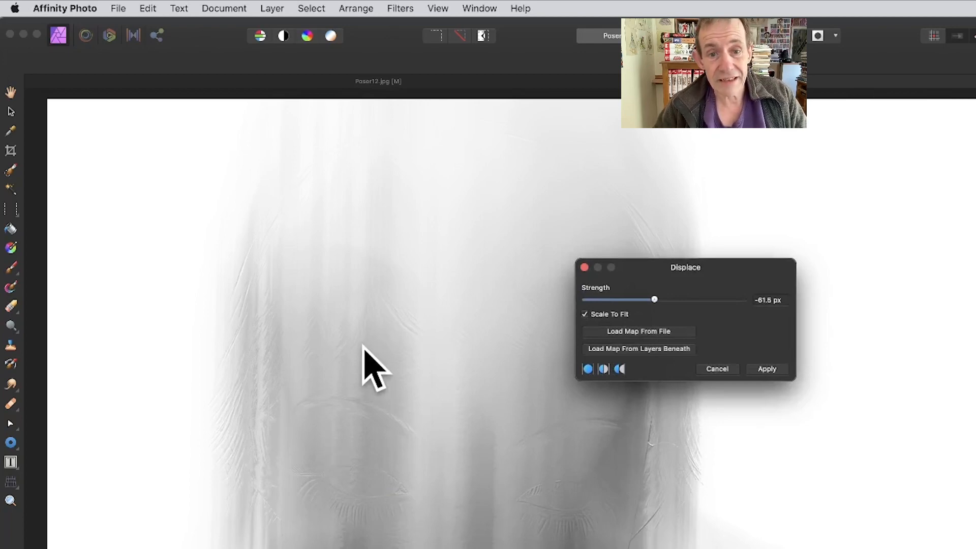
pyautogui.moveTo(678, 300); pyautogui.dragTo(721, 300)
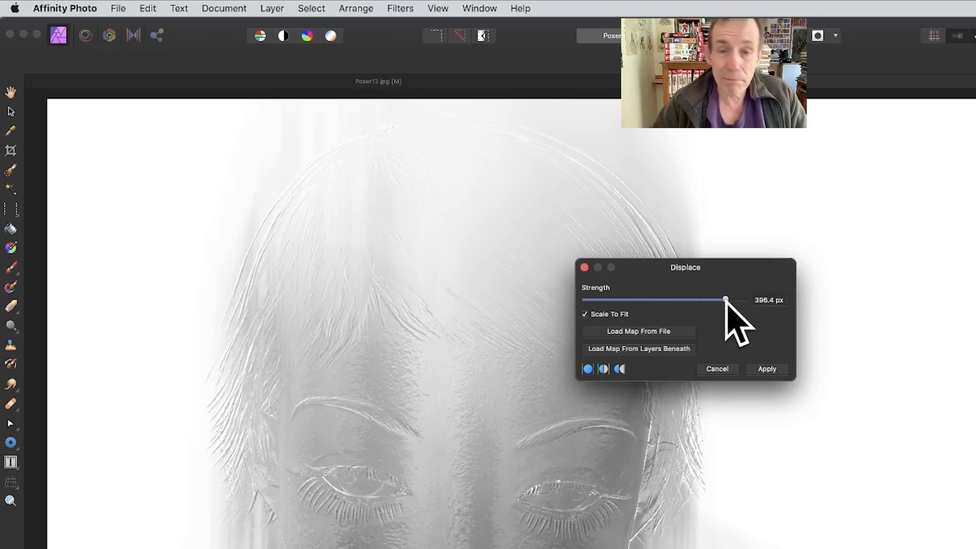
pyautogui.click(776, 371)
# - Fade the displacement map at 67% with the Colour Burn blend mode and apply it
pyautogui.click(399, 9)
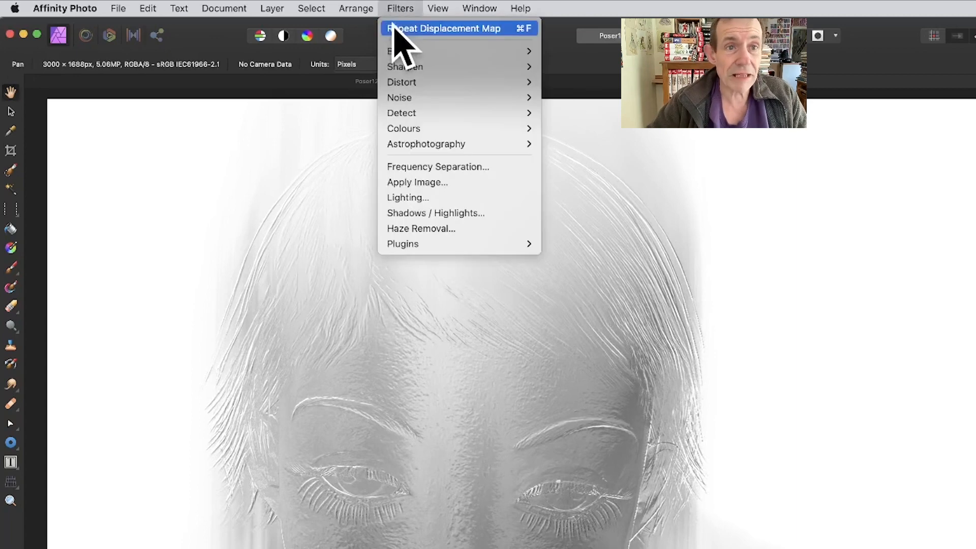
pyautogui.moveTo(277, 4)
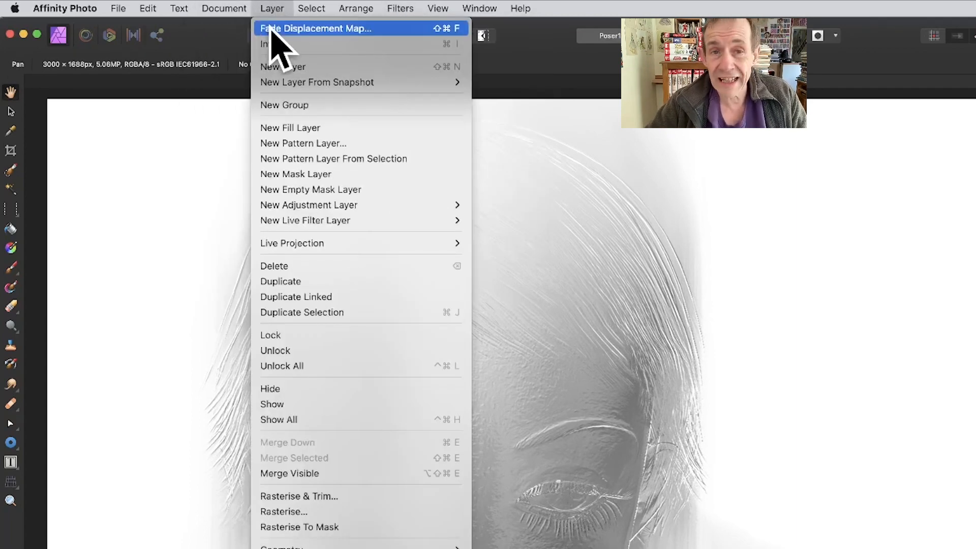
pyautogui.click(271, 28)
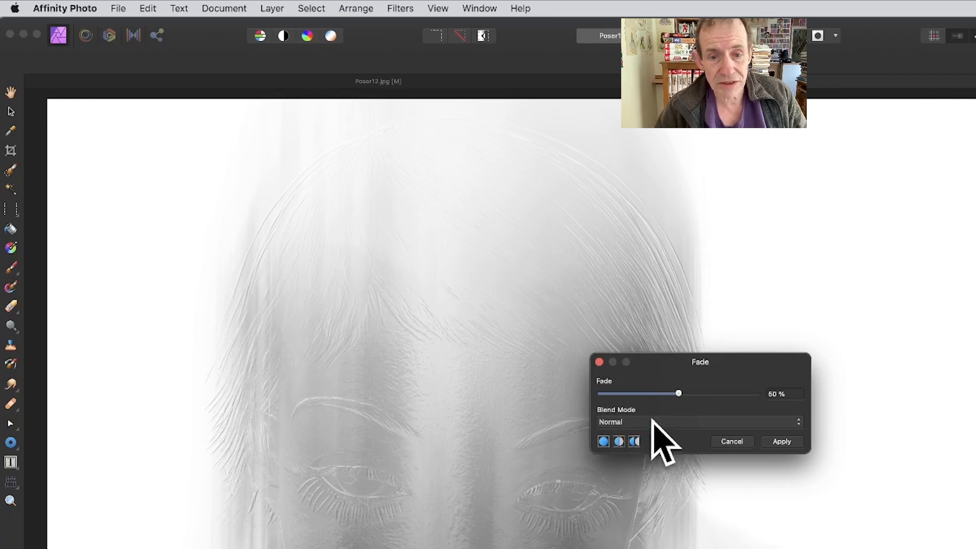
pyautogui.moveTo(679, 393)
pyautogui.mouseDown()
pyautogui.moveTo(657, 394)
pyautogui.moveTo(730, 394)
pyautogui.moveTo(706, 394)
pyautogui.mouseUp()
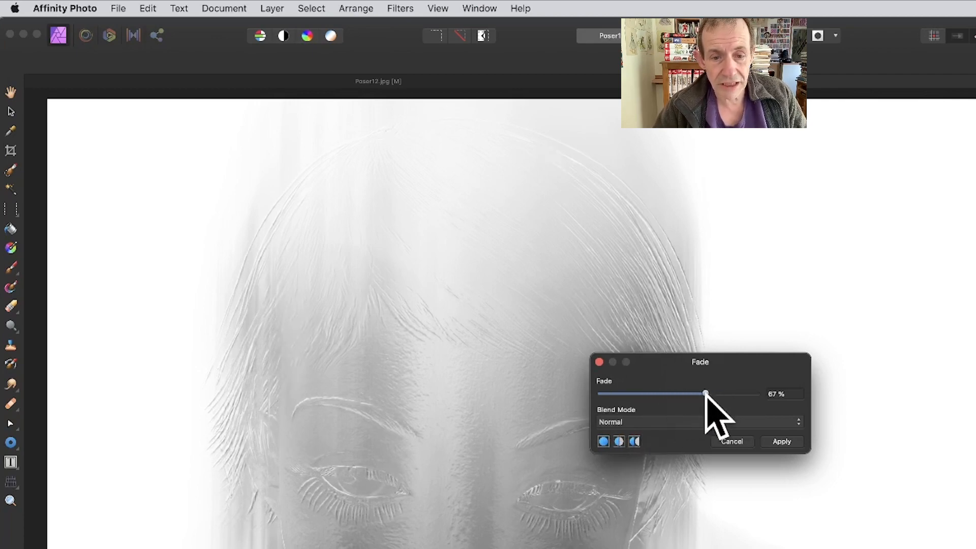
pyautogui.click(671, 423)
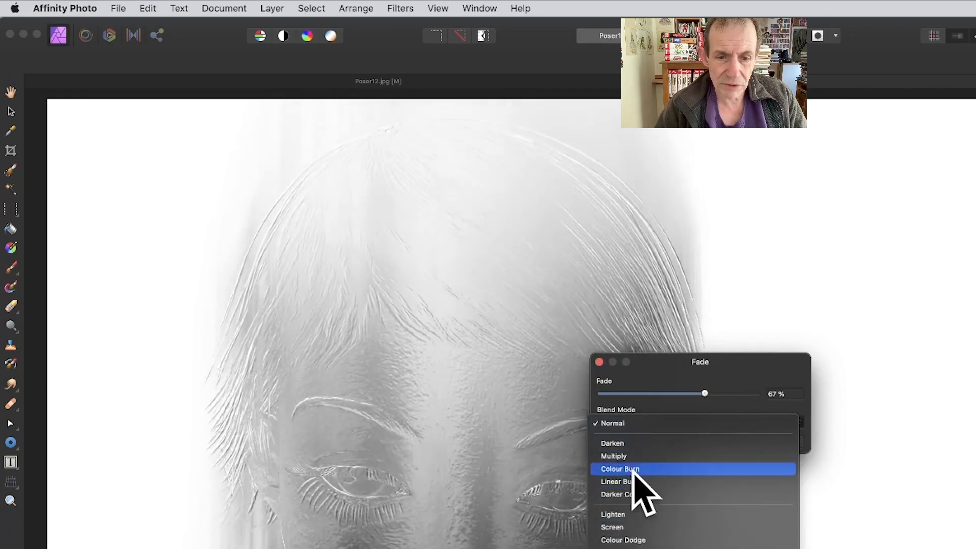
pyautogui.click(635, 469)
pyautogui.click(786, 442)
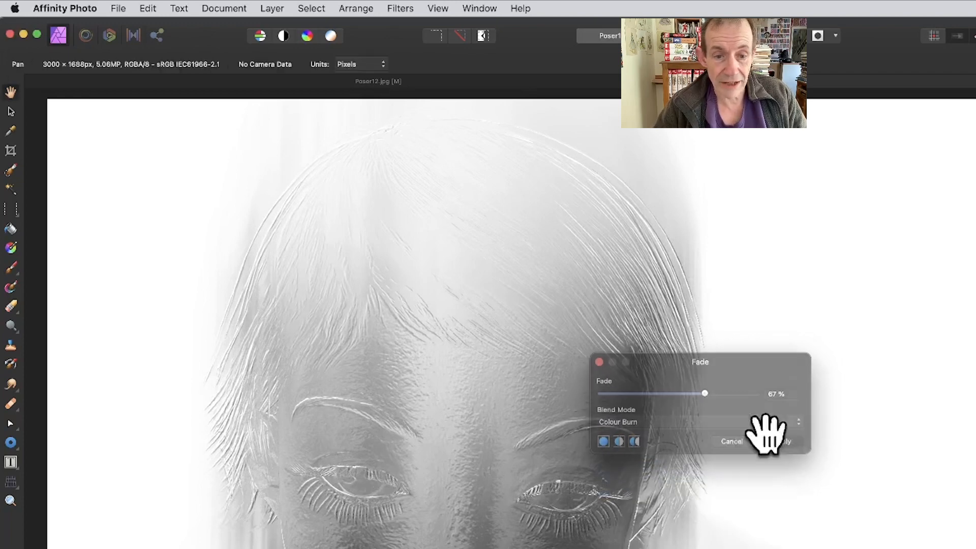
# - Repeat the displacement map filter twice on the faded portrait
pyautogui.click(402, 7)
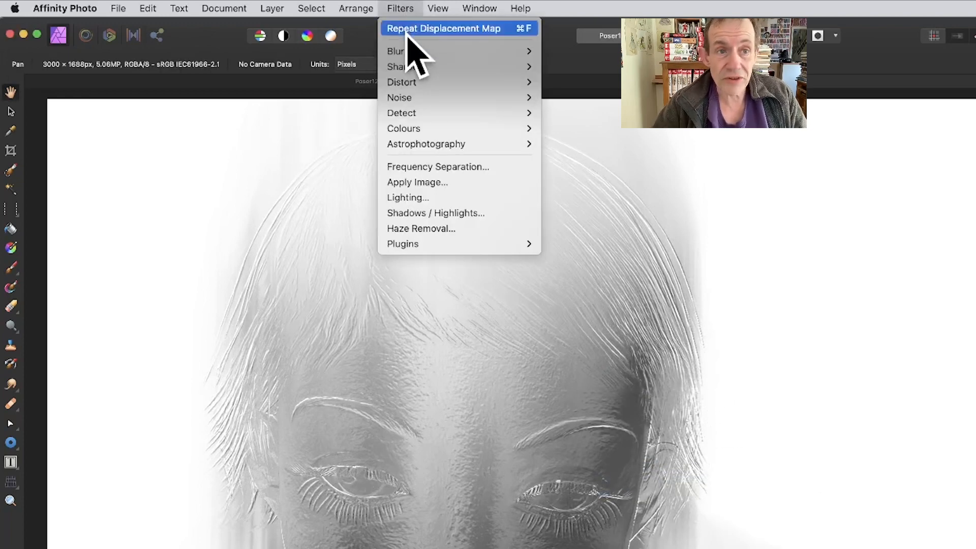
pyautogui.click(407, 29)
pyautogui.click(400, 9)
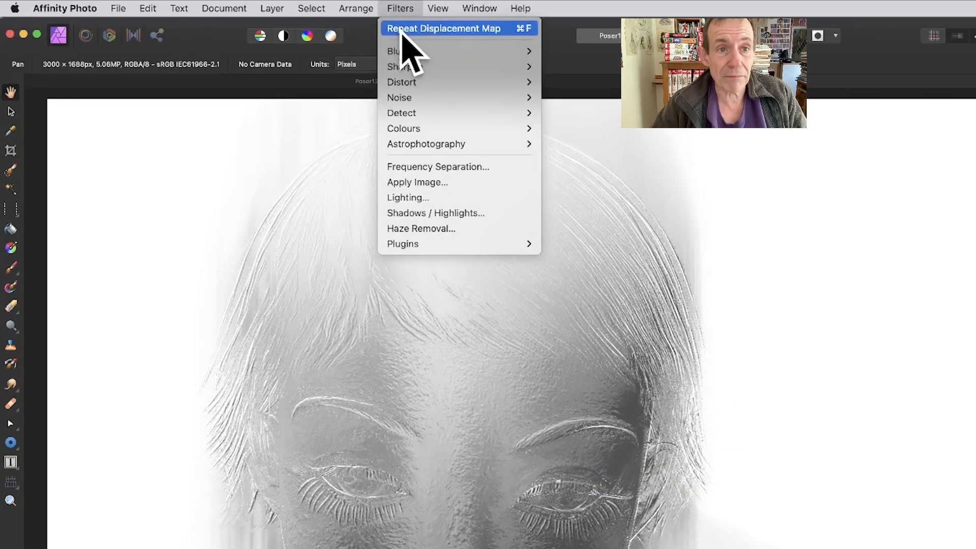
pyautogui.click(407, 28)
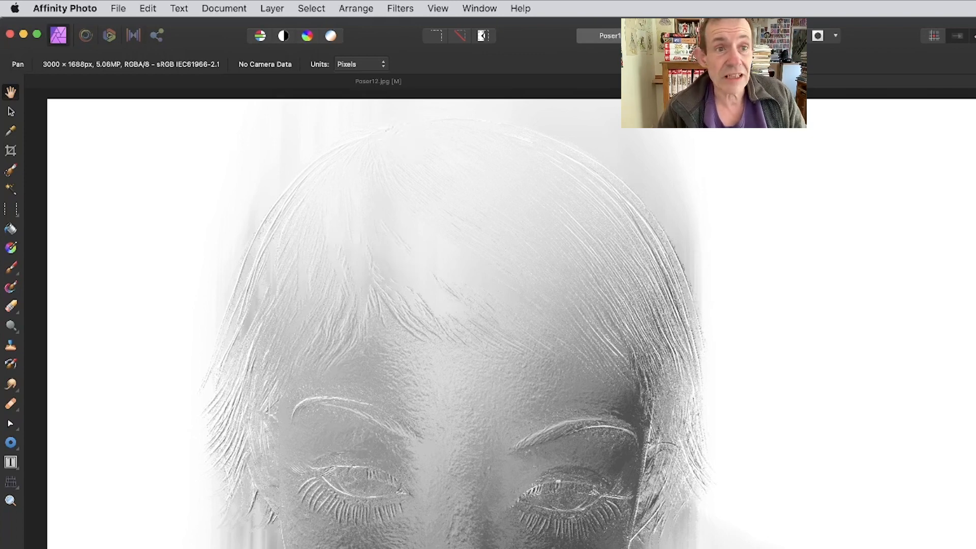
# - Show the Channels panel beside the face and isolate the Composite Red channel for editing
pyautogui.click(436, 9)
pyautogui.moveTo(483, 343)
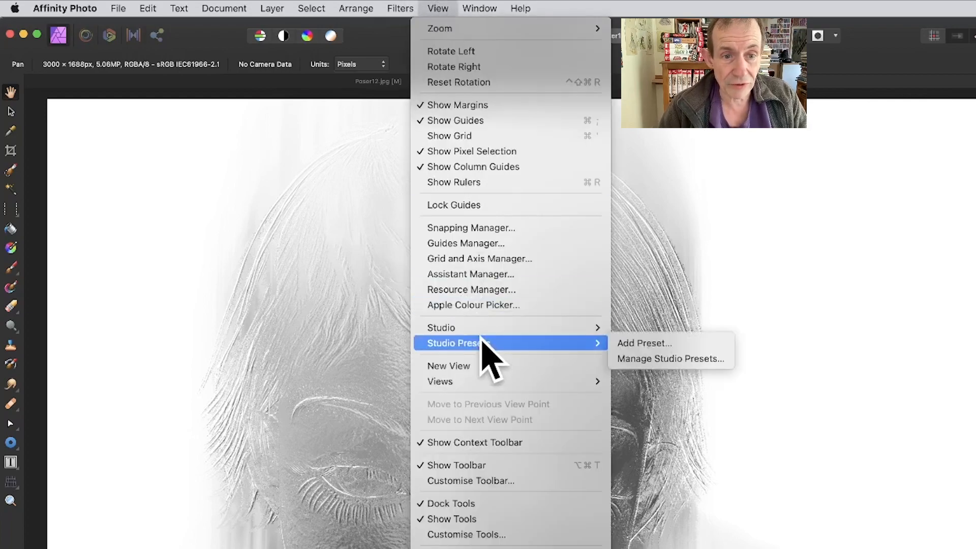
pyautogui.moveTo(515, 328)
pyautogui.click(686, 363)
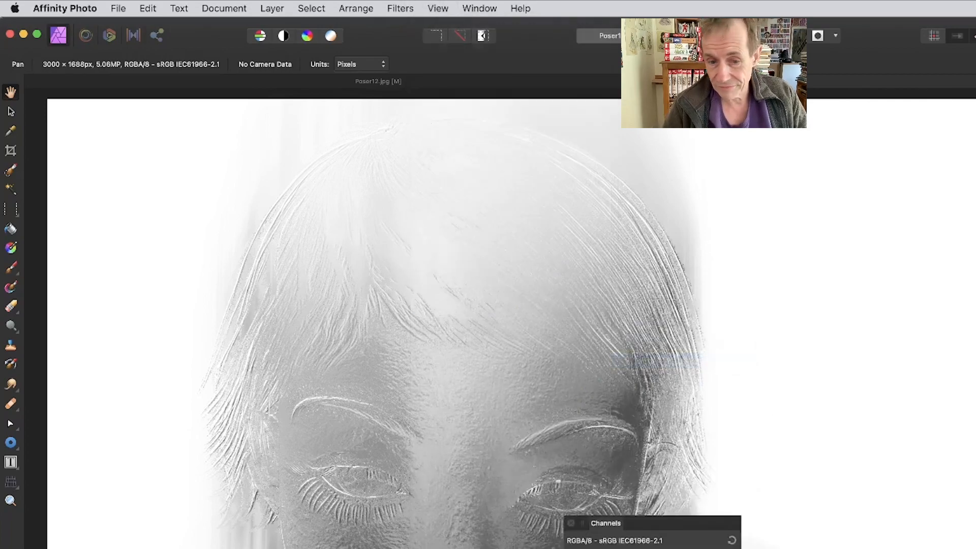
pyautogui.moveTo(636, 534); pyautogui.dragTo(693, 283)
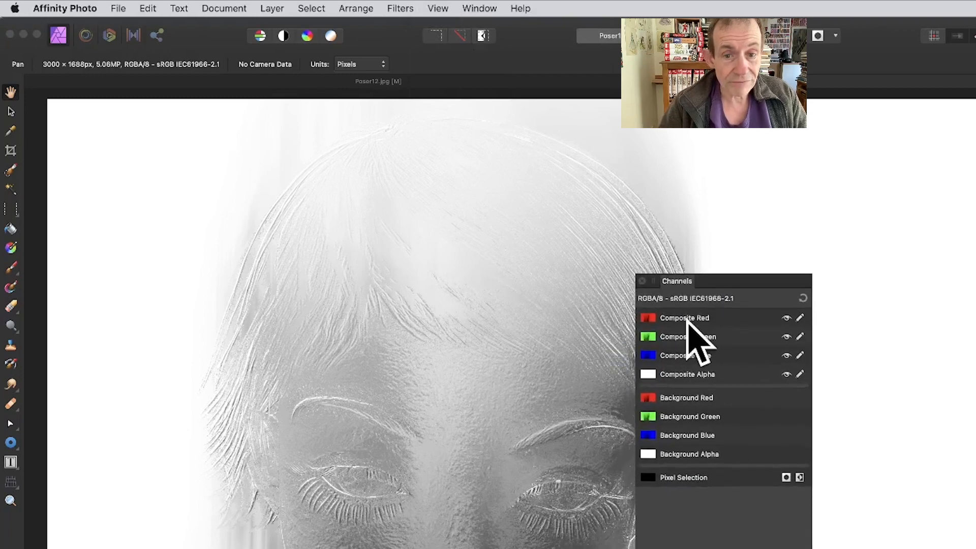
pyautogui.click(683, 318)
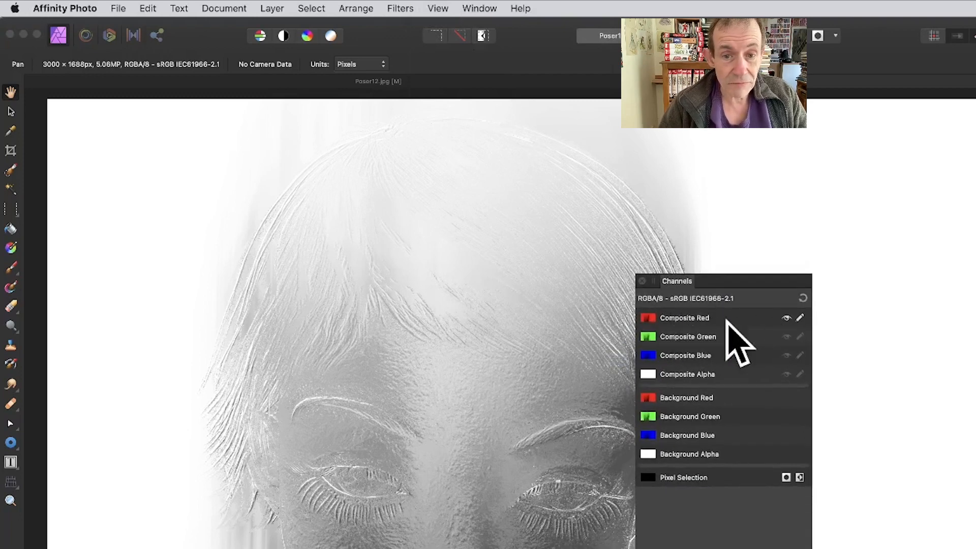
# - Start a Displace filter on the red channel at 367.6 px strength with Poser12_motion.jpg as its map
pyautogui.click(400, 6)
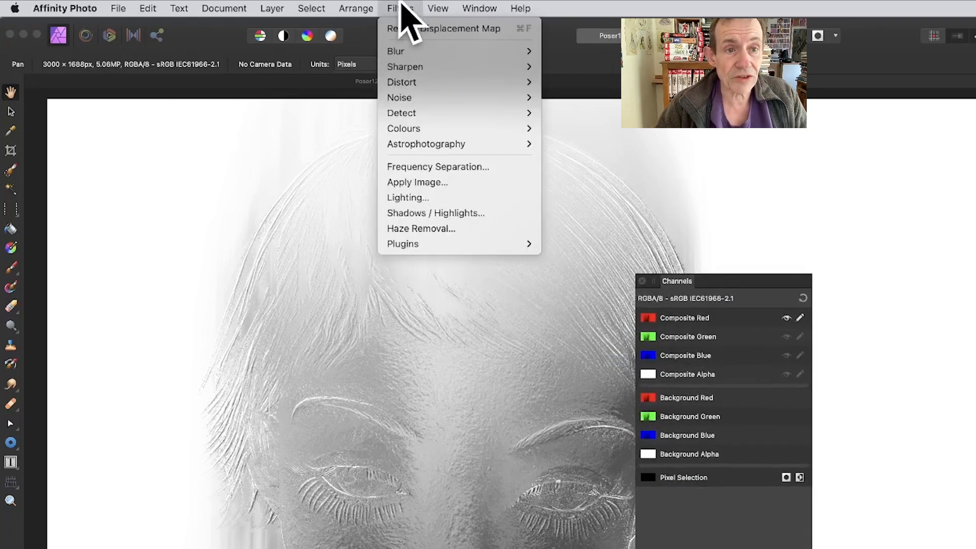
pyautogui.moveTo(404, 84)
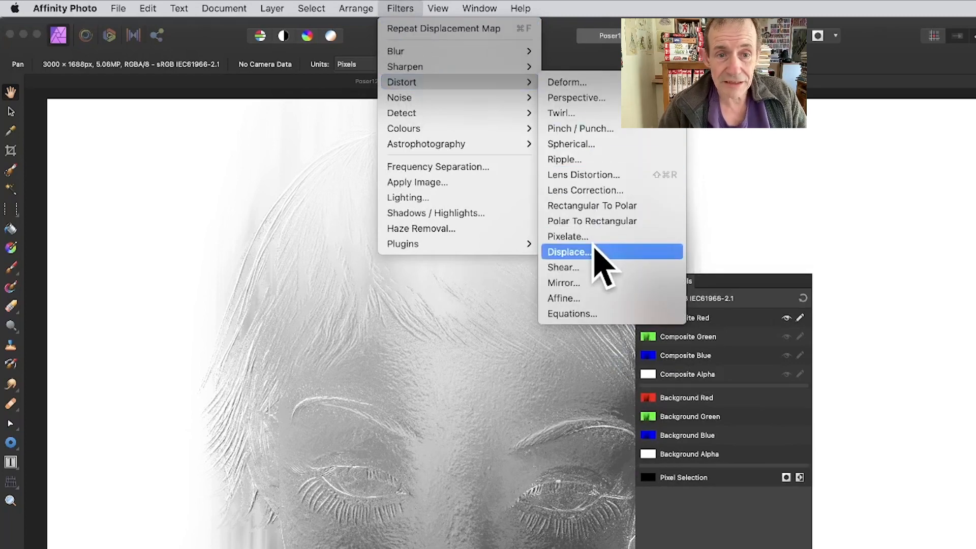
pyautogui.click(602, 255)
pyautogui.moveTo(547, 297); pyautogui.dragTo(437, 207)
pyautogui.moveTo(388, 240); pyautogui.dragTo(406, 239)
pyautogui.moveTo(410, 242); pyautogui.dragTo(442, 247)
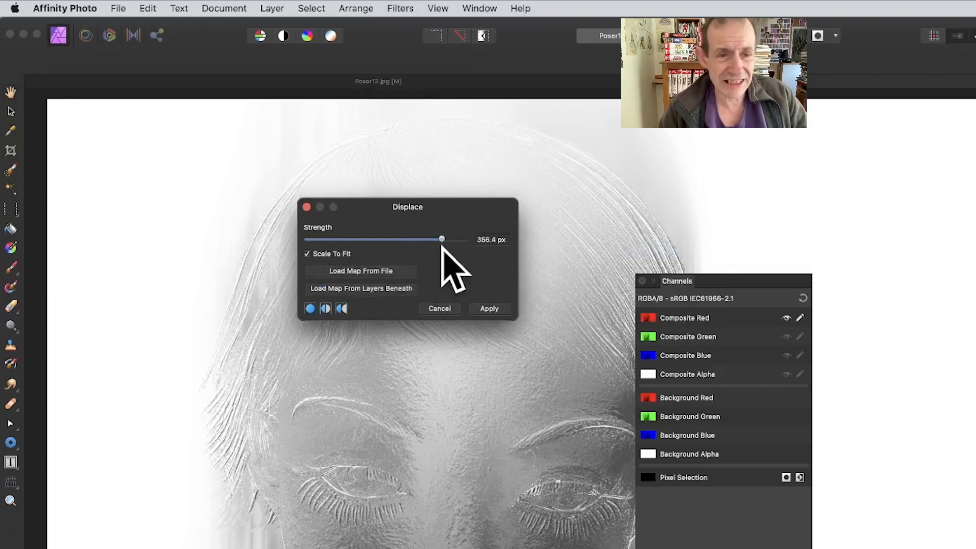
pyautogui.click(373, 274)
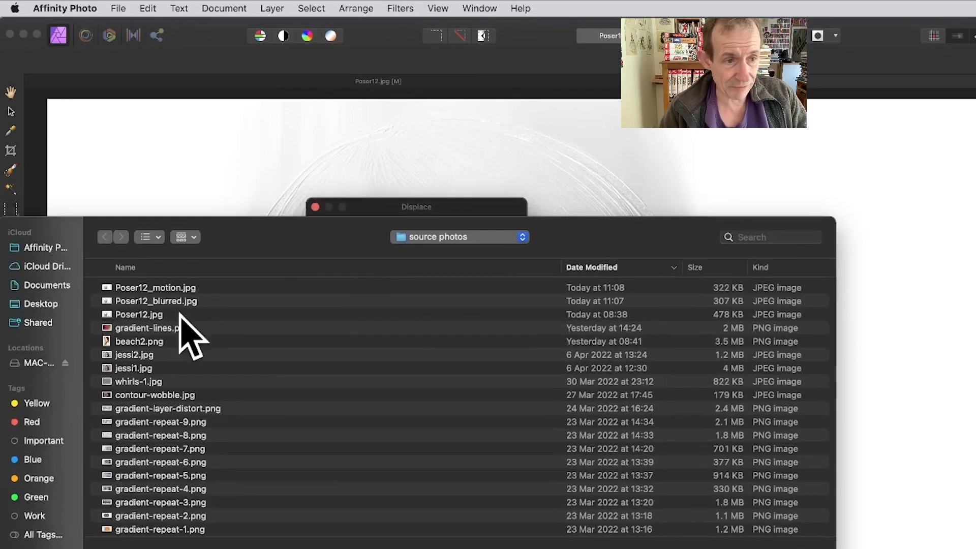
pyautogui.click(133, 288)
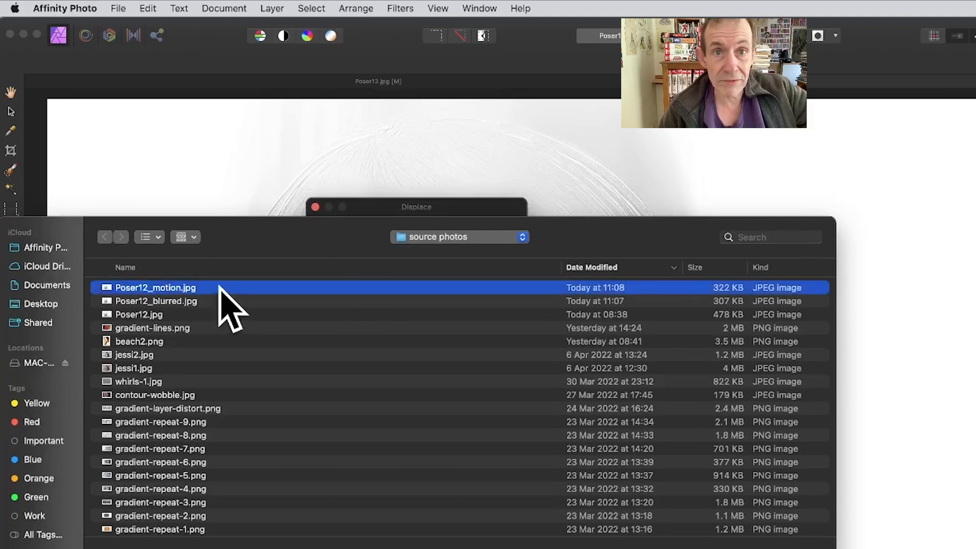
pyautogui.press('Return')
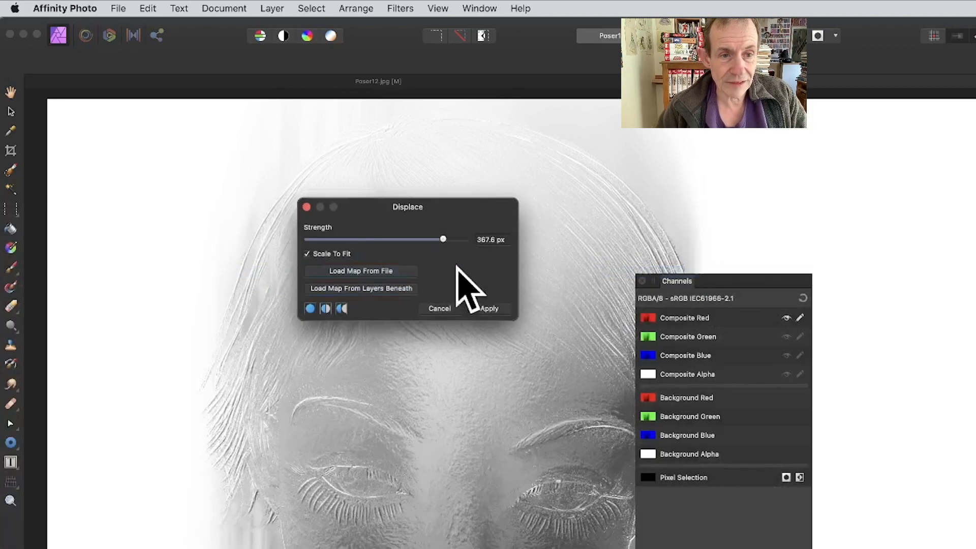
# - Raise the red channel's displacement strength to 507.1 px and apply the filter
pyautogui.moveTo(442, 237); pyautogui.dragTo(464, 238)
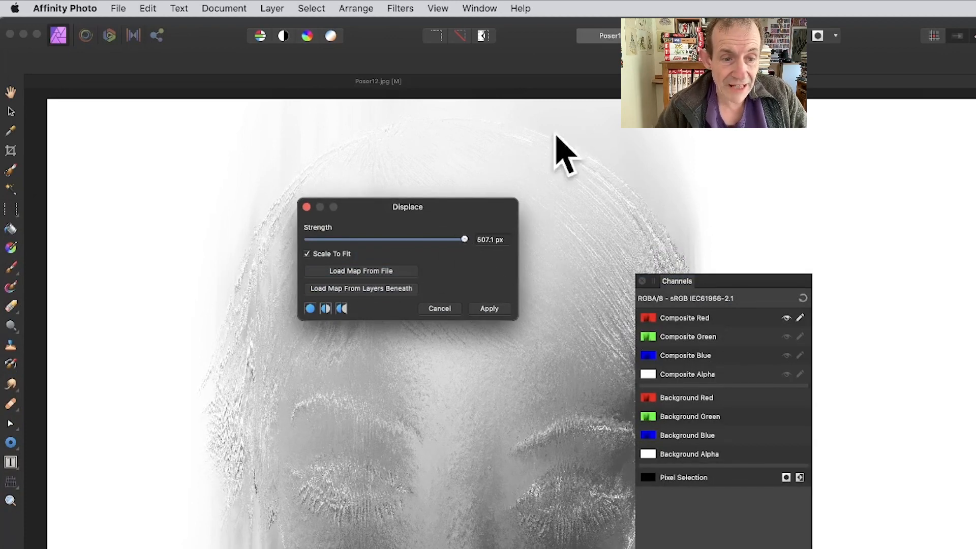
pyautogui.click(351, 458)
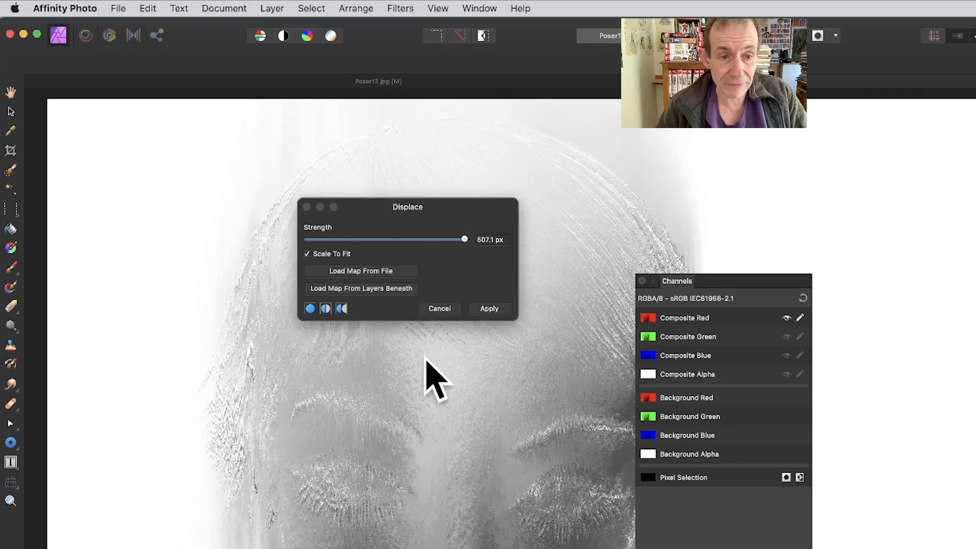
pyautogui.moveTo(669, 280); pyautogui.dragTo(604, 235)
pyautogui.click(486, 309)
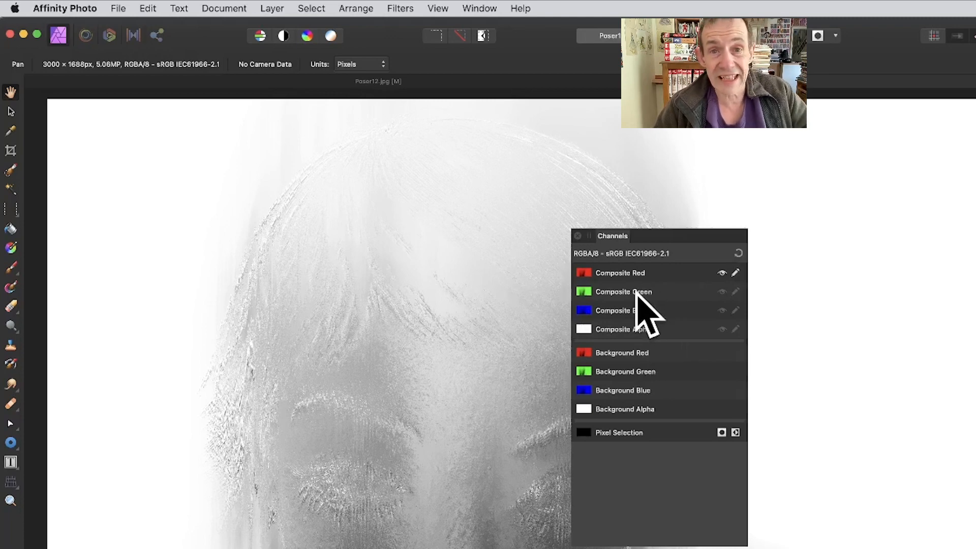
# - Isolate the Composite Green channel and apply a Displace filter to it with Poser12.jpg as the map at -369 px strength
pyautogui.click(633, 291)
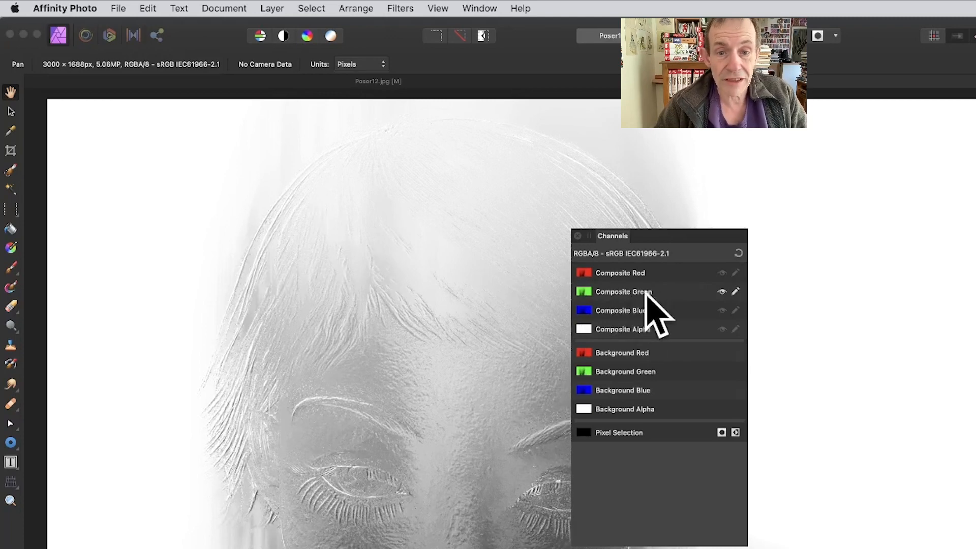
pyautogui.click(401, 9)
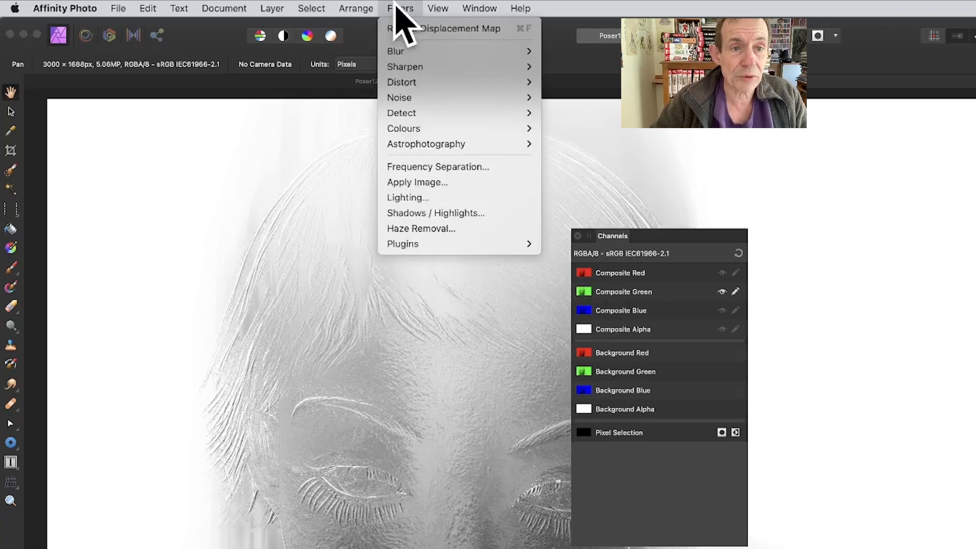
pyautogui.moveTo(414, 84)
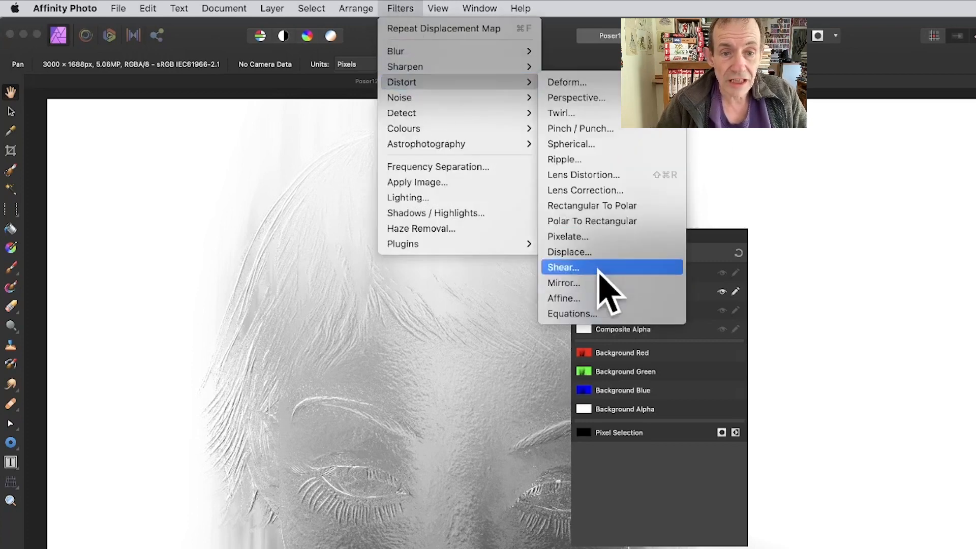
pyautogui.click(601, 253)
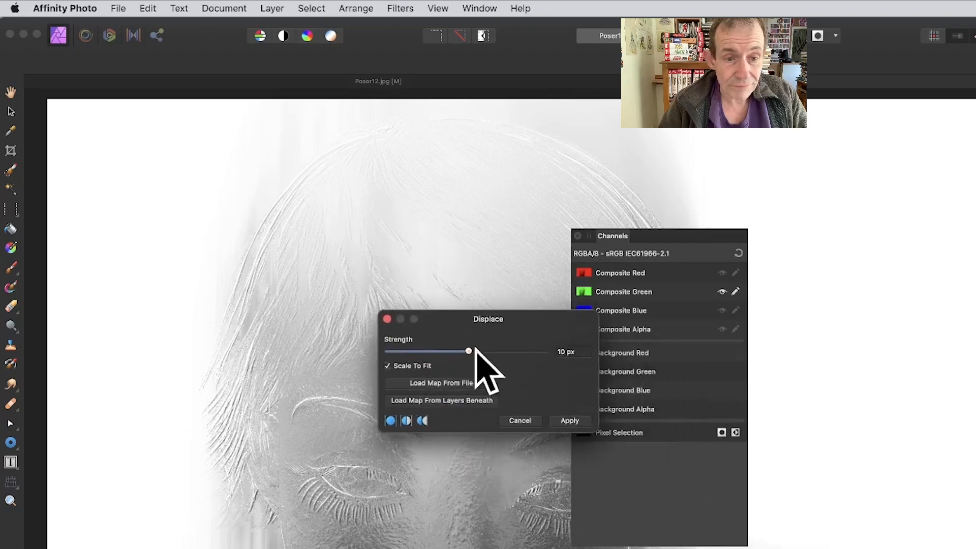
pyautogui.moveTo(478, 349); pyautogui.dragTo(525, 350)
pyautogui.click(457, 386)
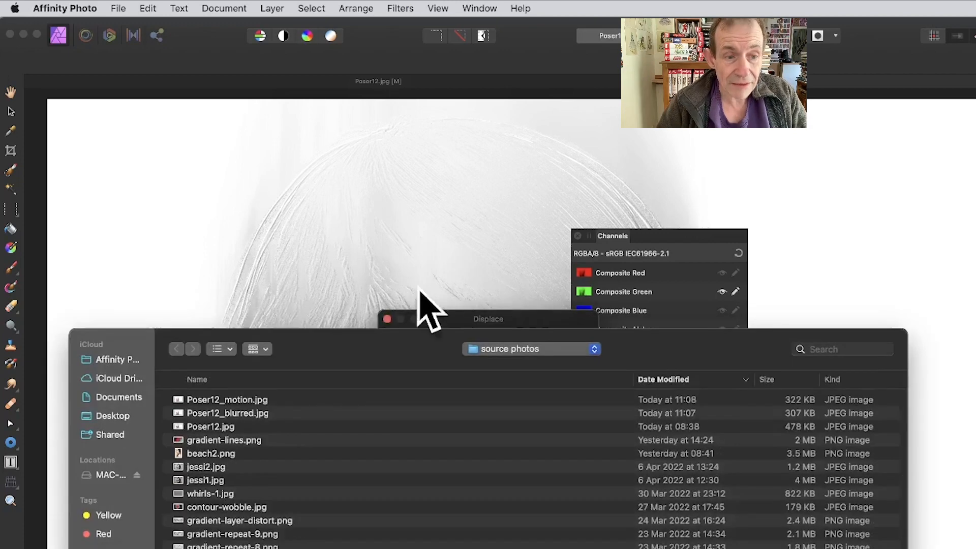
pyautogui.click(212, 427)
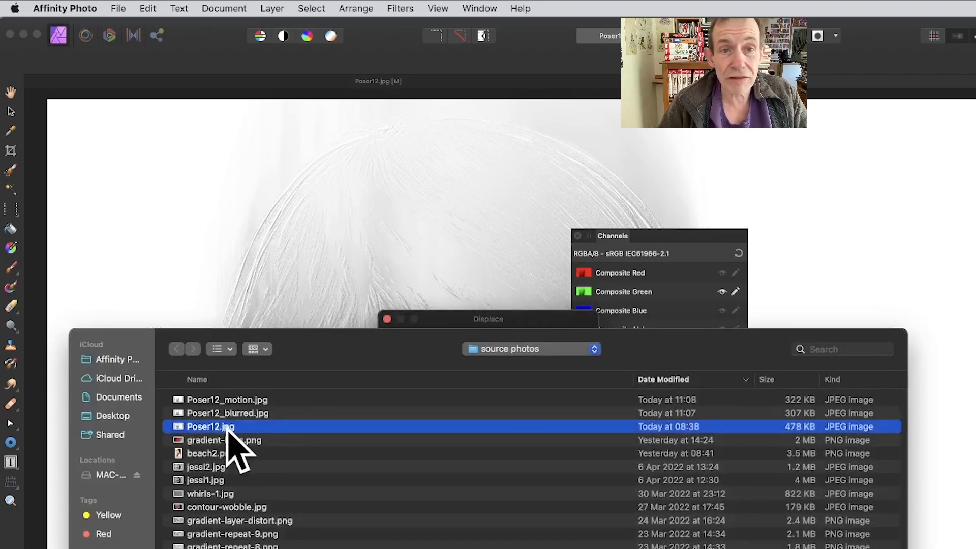
pyautogui.press('Return')
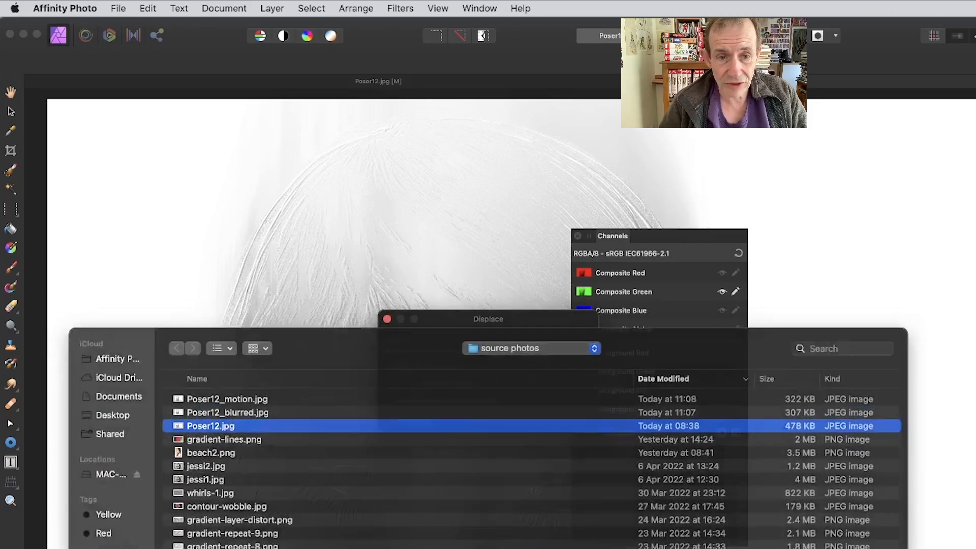
pyautogui.moveTo(531, 349); pyautogui.dragTo(409, 351)
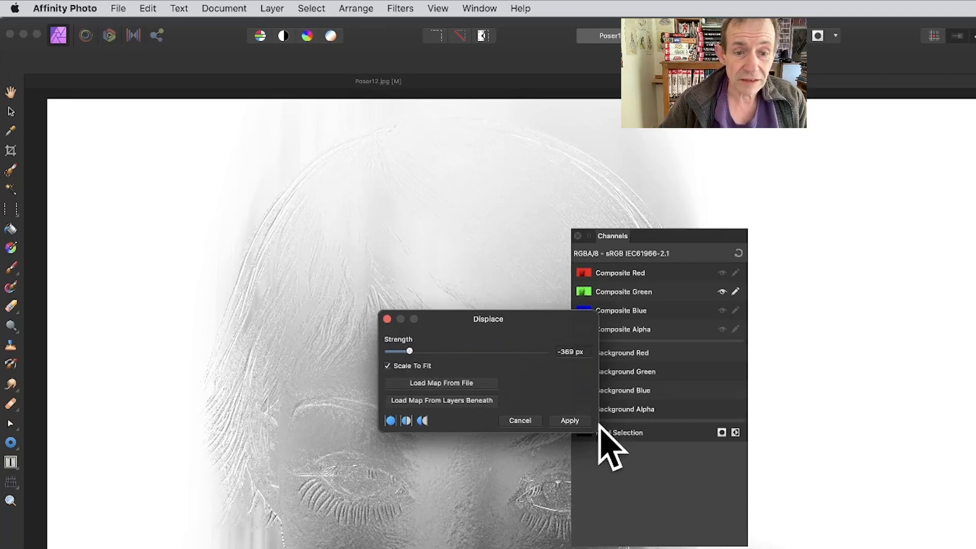
pyautogui.click(572, 419)
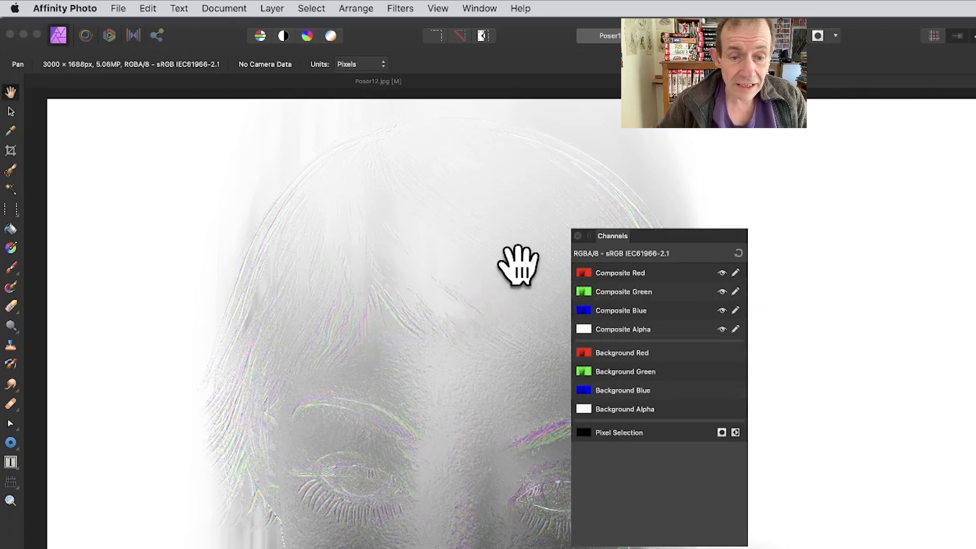
# - Move the Channels panel away from the face and repeat the displacement map filter twice across all the composite channels
pyautogui.moveTo(623, 235); pyautogui.dragTo(684, 230)
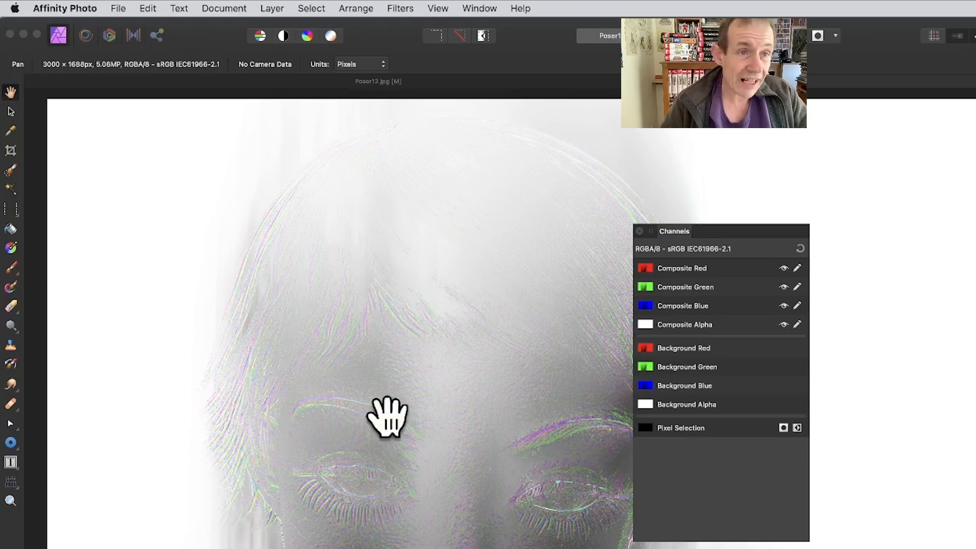
pyautogui.click(272, 9)
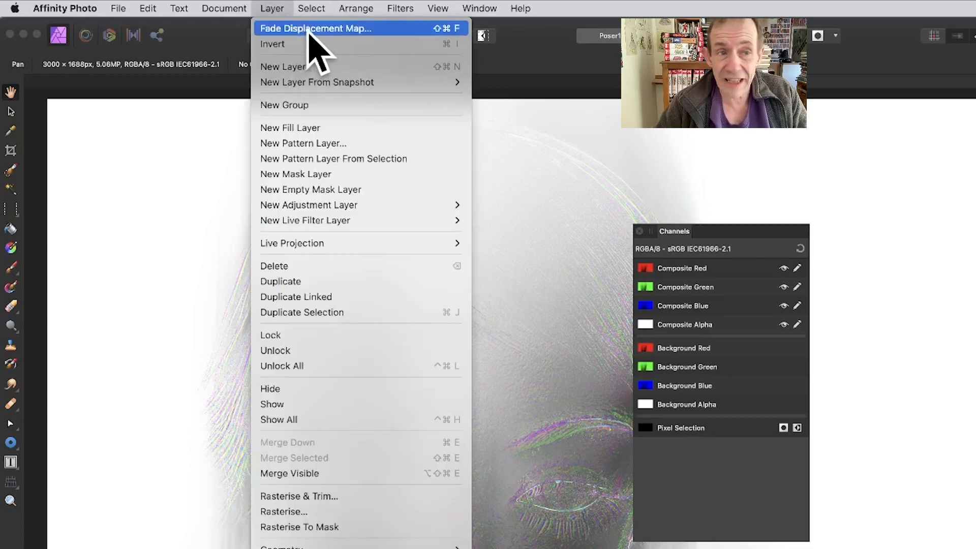
pyautogui.moveTo(402, 9)
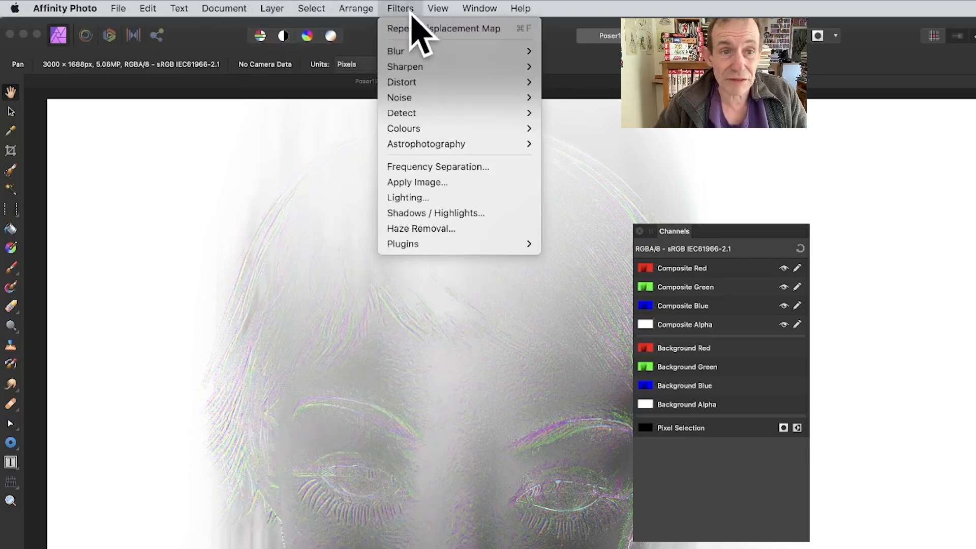
pyautogui.click(411, 27)
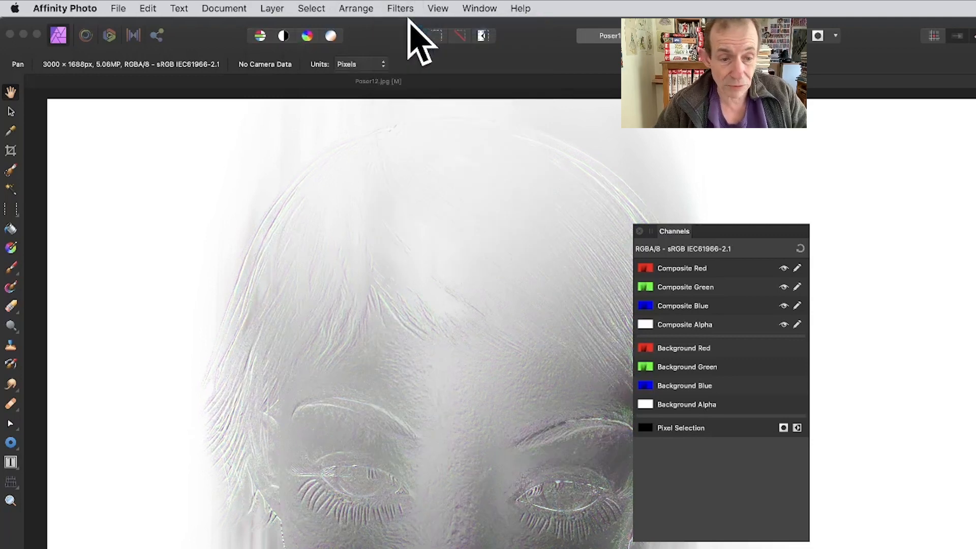
pyautogui.press('super+f')
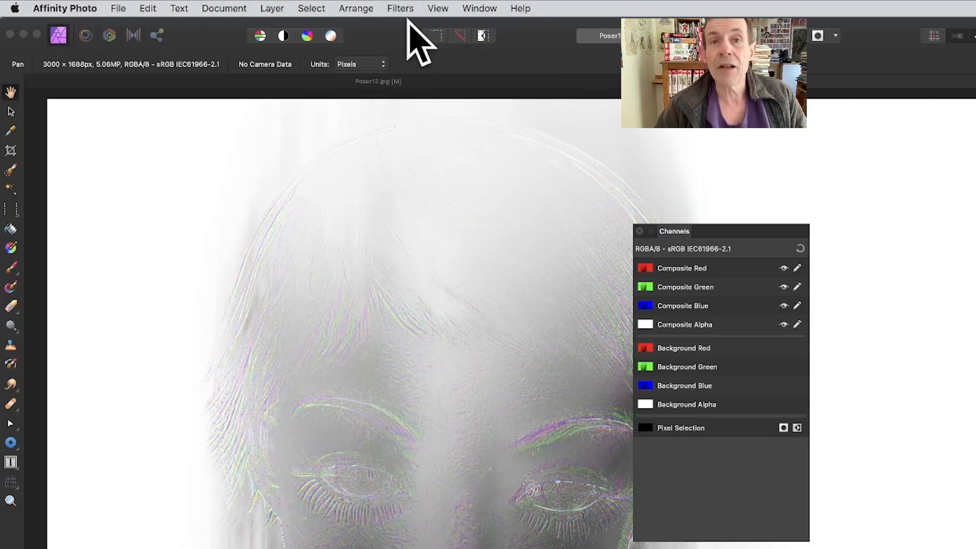